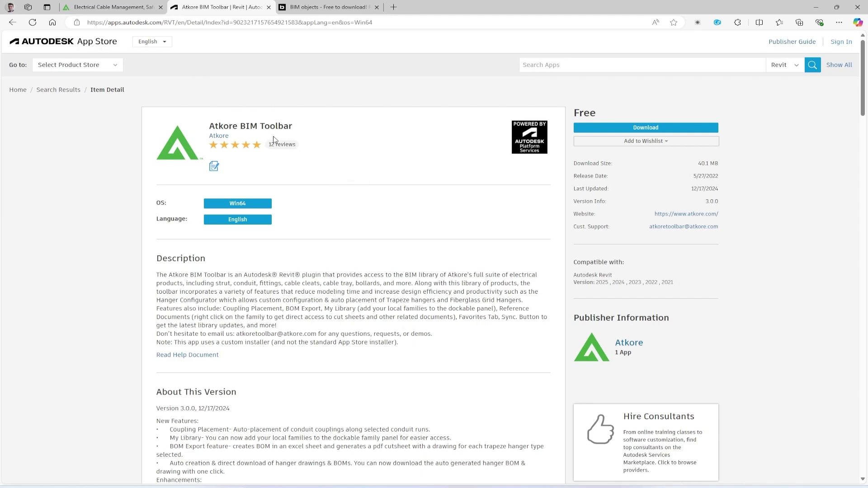
Open the BIM Library & Tools page from the resources on the Atkore website
left_click(131, 11)
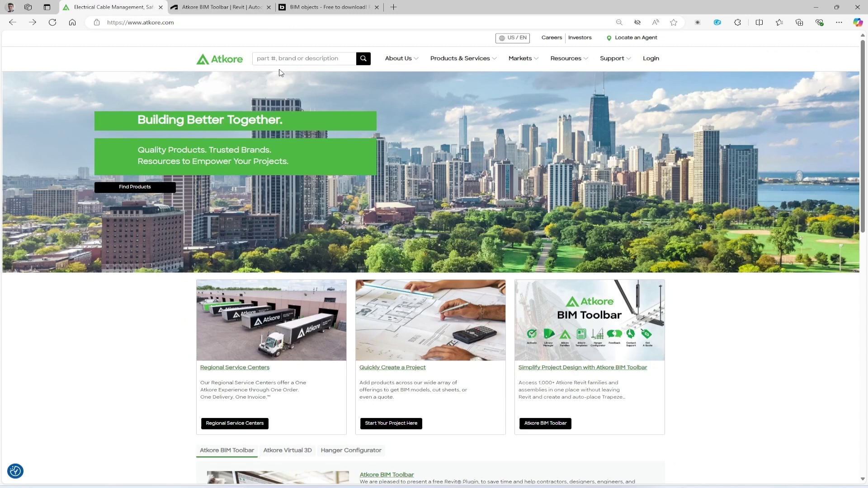
left_click(588, 62)
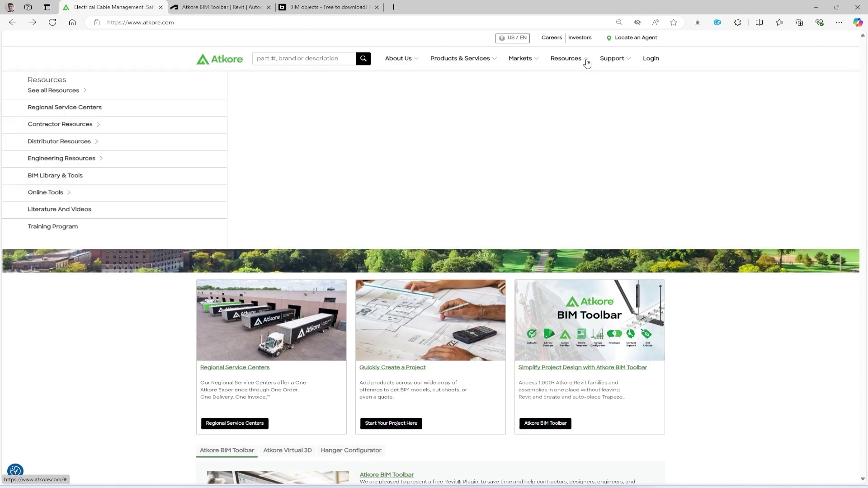
left_click(78, 175)
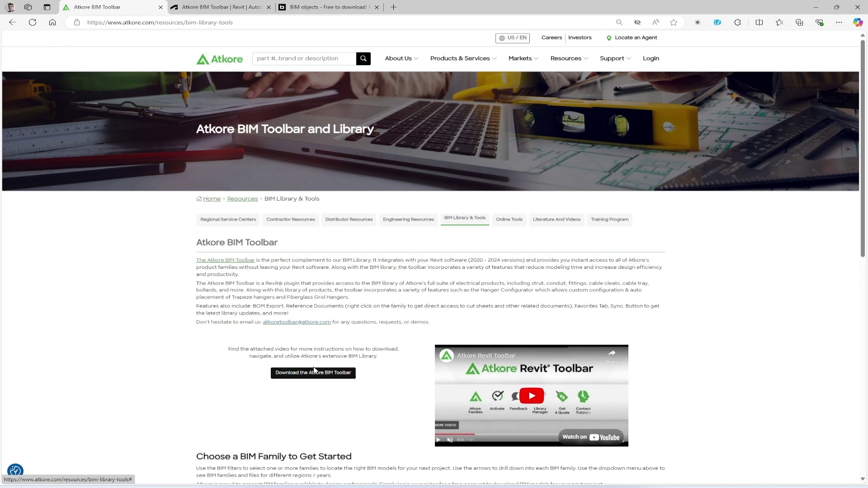
Search the bimobject website for "Atkore BIM Toolbar" and open the Atkore BIM Toolbar product
left_click(321, 5)
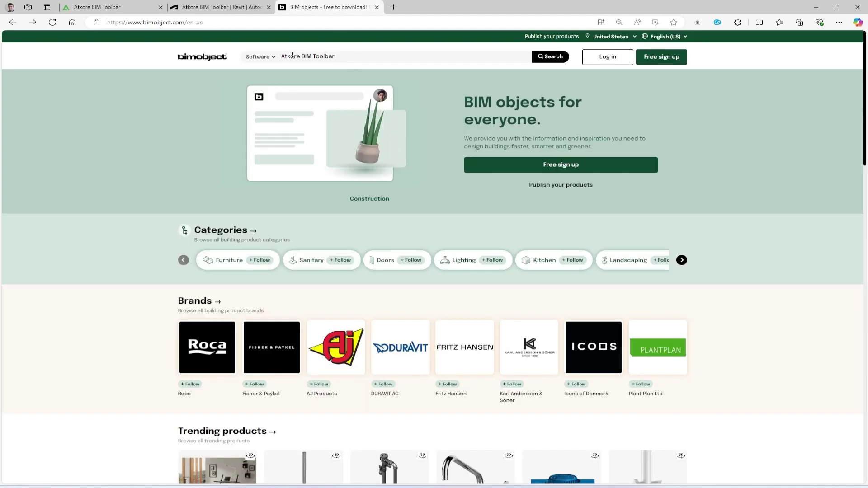
left_click(541, 58)
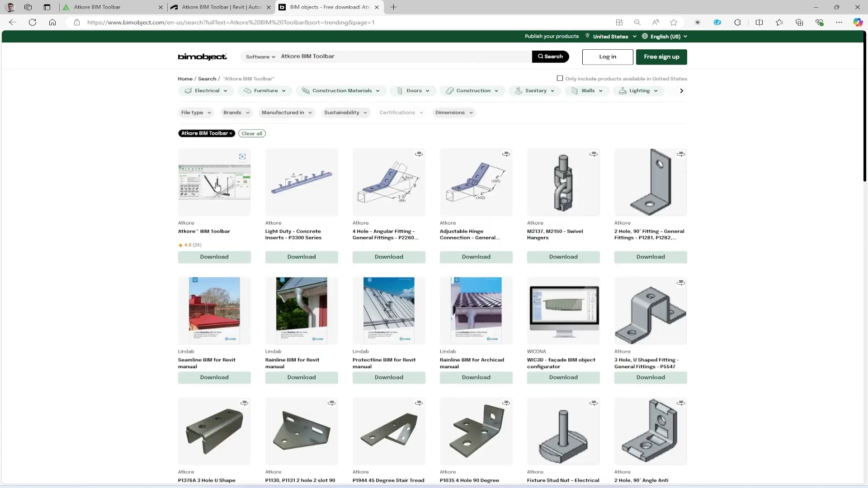
left_click(216, 186)
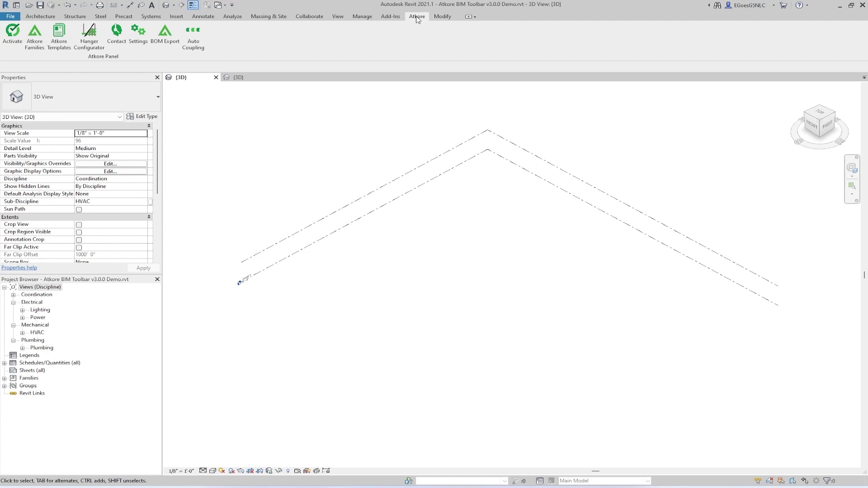
Switch to Revit, show a slightly widened Atkore family panel and review its list of system types
left_click(39, 44)
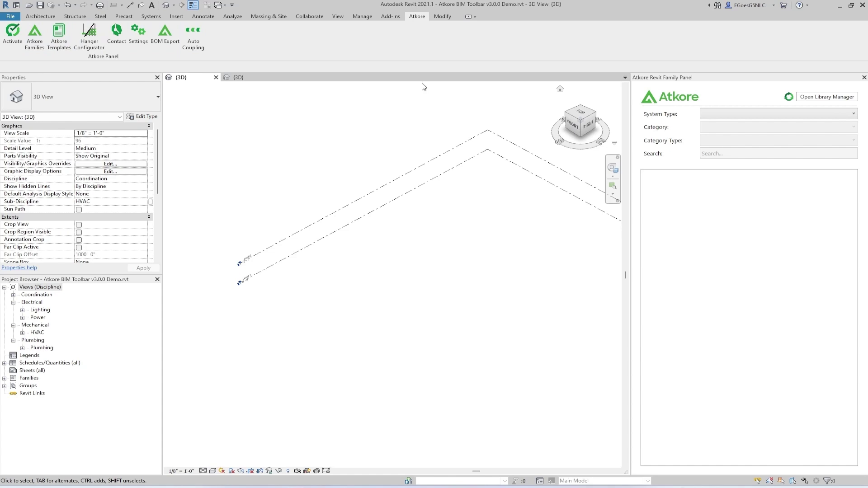
left_click_drag(630, 159, 612, 162)
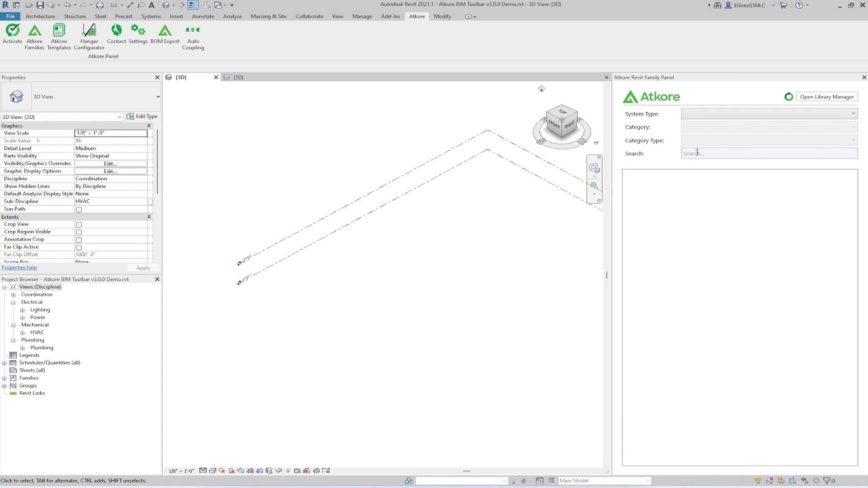
left_click(716, 117)
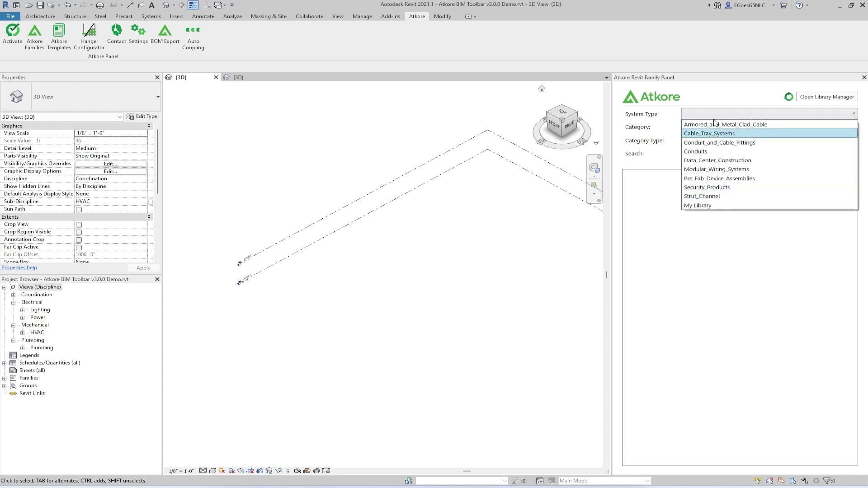
left_click(667, 199)
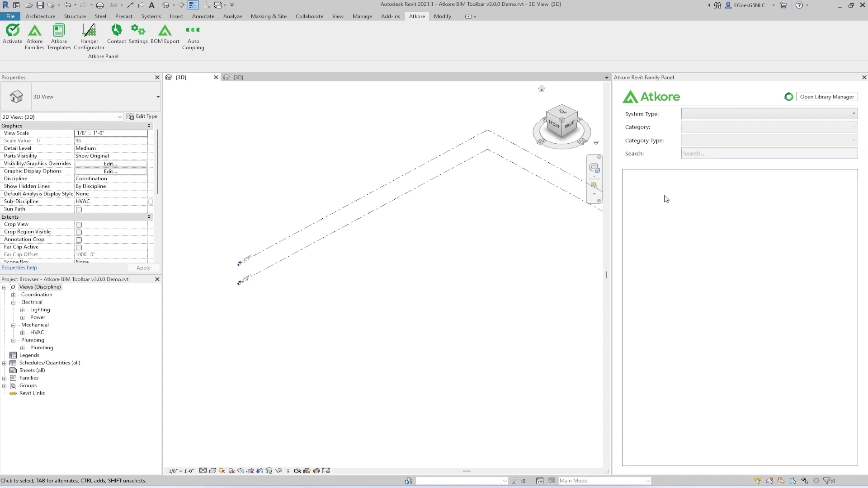
Review the region choices in the Atkore toolbar settings without changing the region
left_click(138, 32)
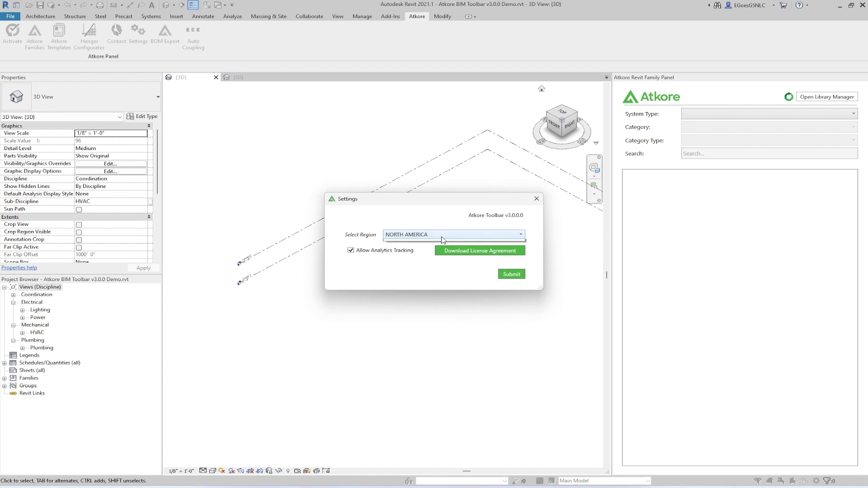
left_click(442, 235)
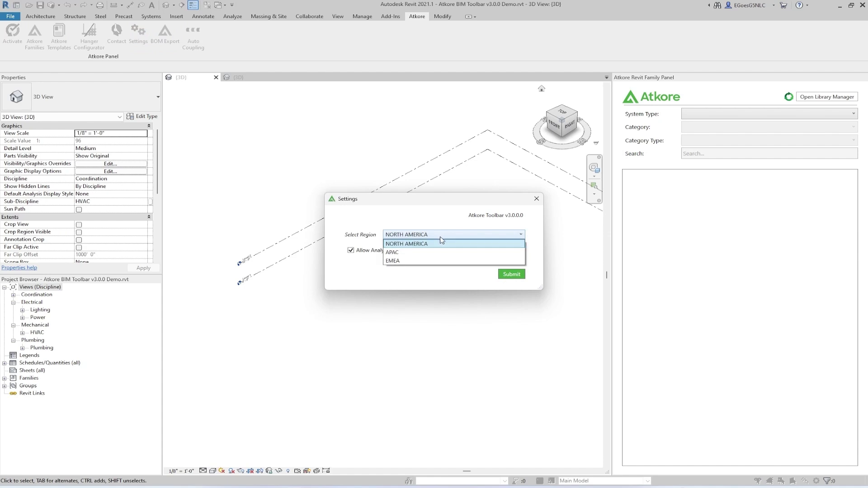
left_click(464, 223)
left_click(537, 199)
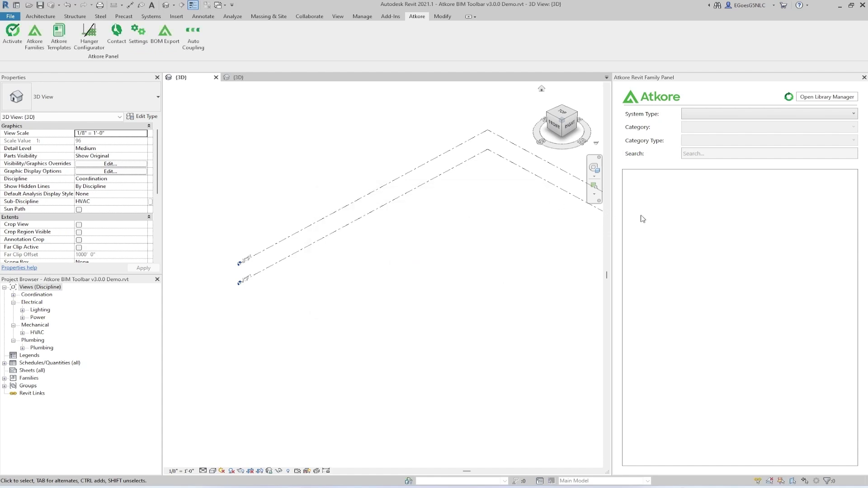
Exclude Armored_and_Metal_Clad_Cable from the families synced in the Library Manager, include it again and close the manager
left_click(807, 99)
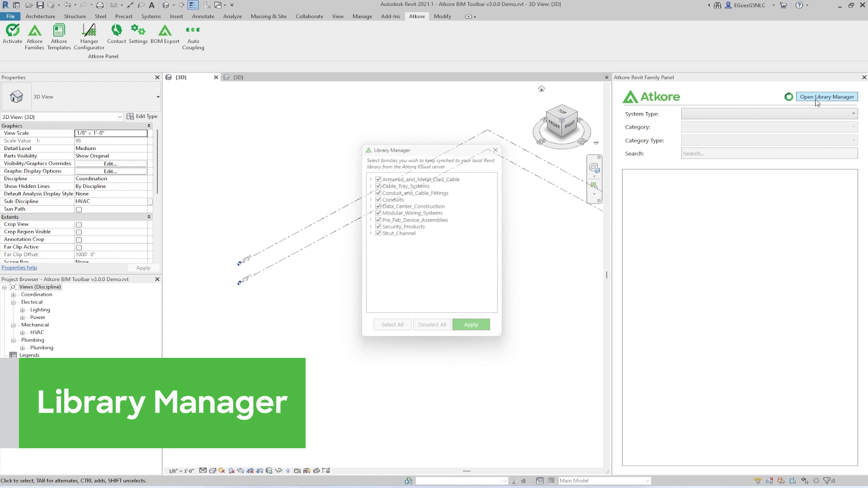
left_click(378, 176)
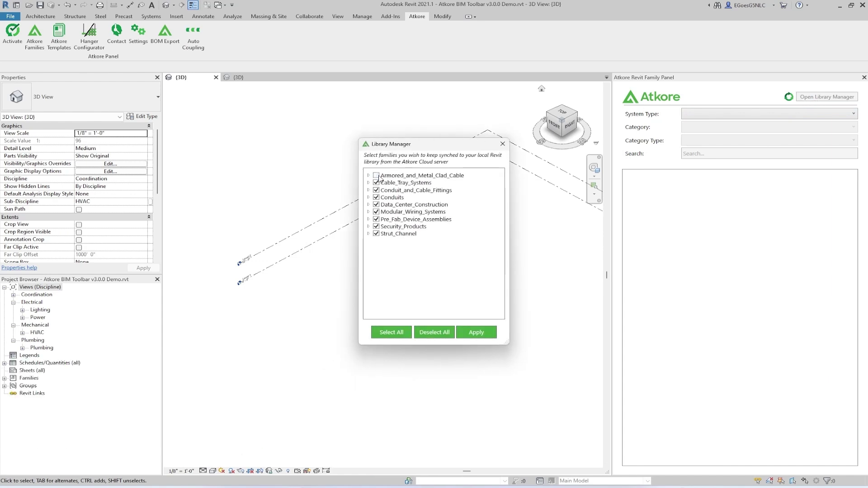
left_click(377, 177)
left_click(502, 143)
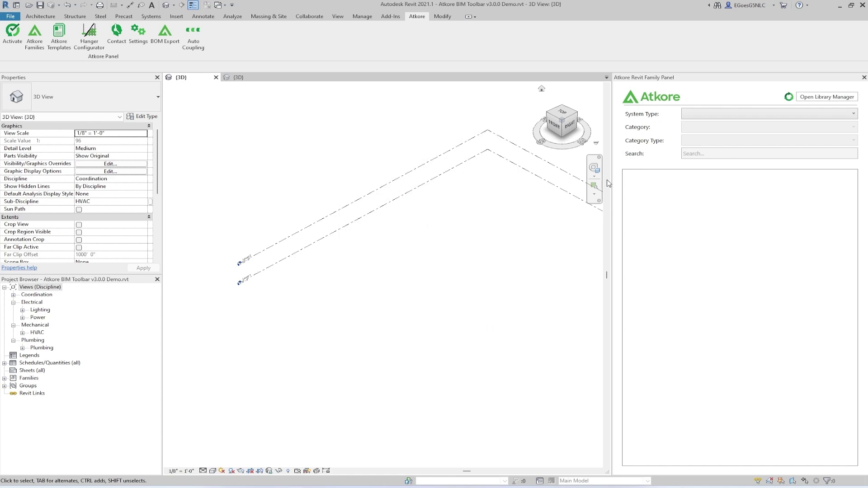
Filter the Atkore families by system type Strut_Channel and category Unistrut
left_click(692, 116)
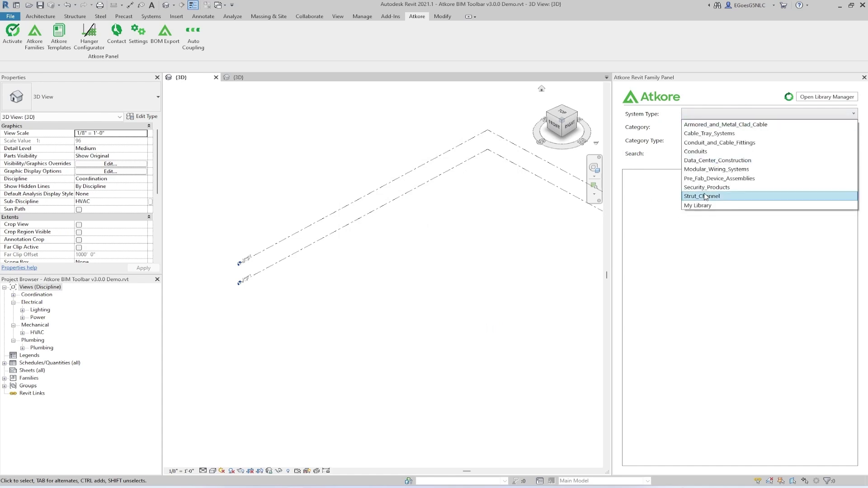
left_click(704, 195)
left_click(708, 128)
left_click(709, 156)
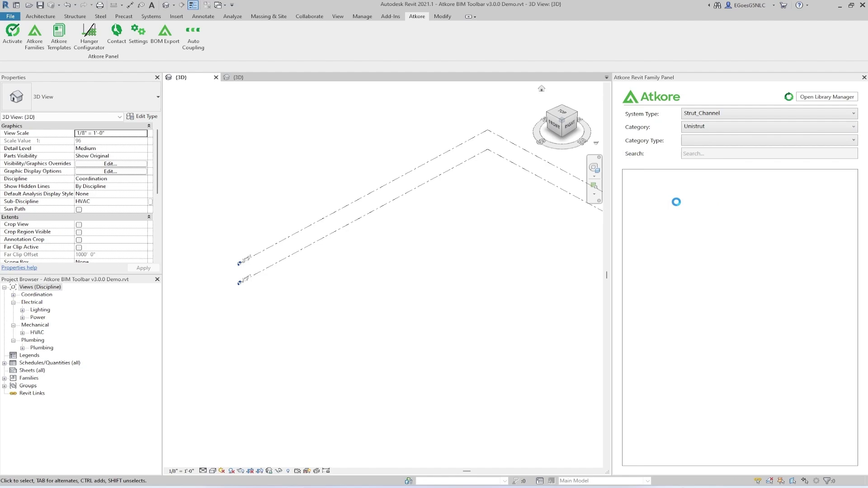
Place the 0_5_Threaded_Rod_Dual_P1064_P1066 family from 1_5_8_Metal_Framing as a slanted column beside the conduit lines in the 3D view
left_click(643, 194)
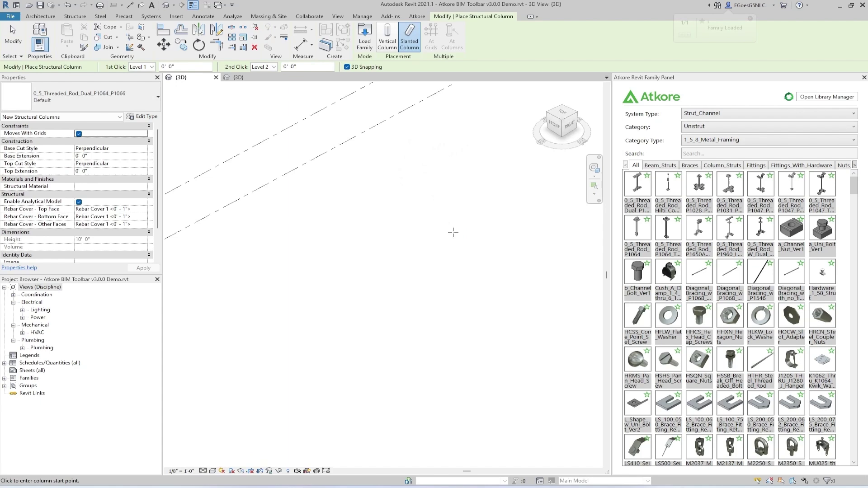
left_click(426, 206)
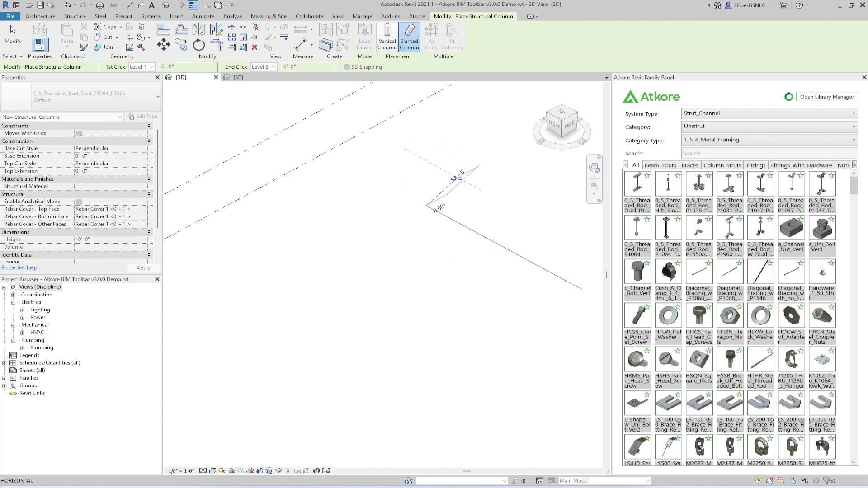
left_click(459, 195)
key("Escape")
key("Escape")
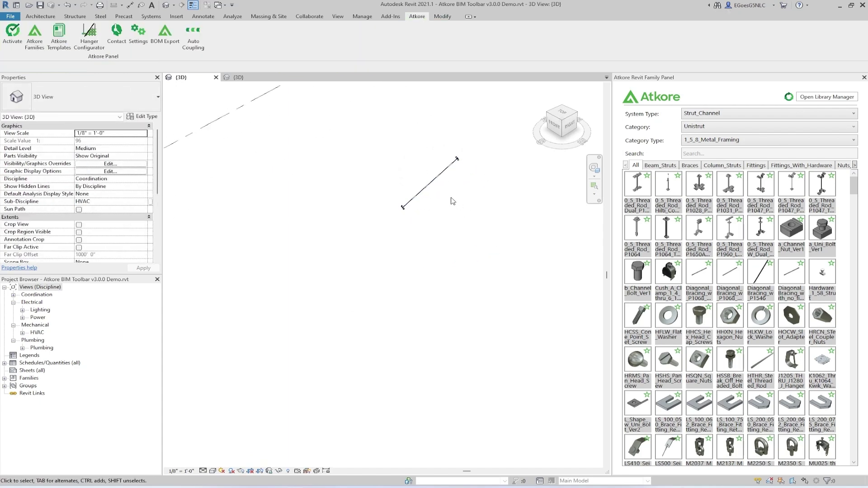
scroll(411, 198, "up", 6)
middle_click_drag(410, 198, 373, 276)
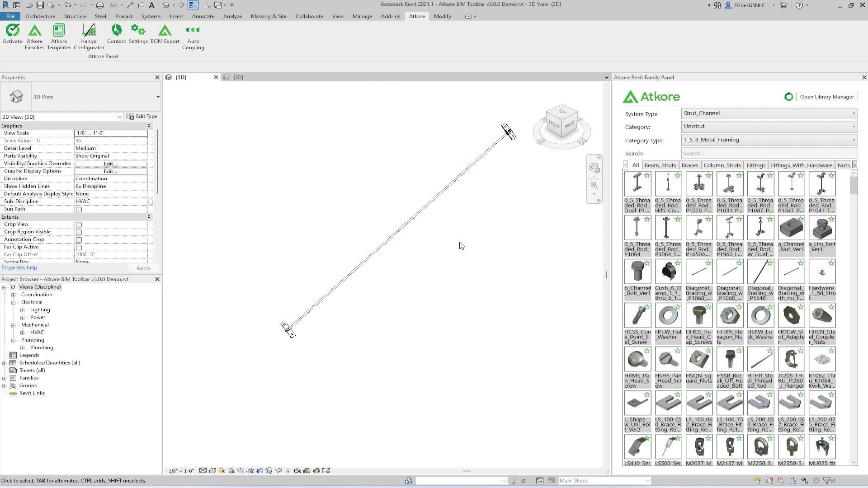
Add the family file Cush A Clamp.rfa from the Toolbar folder's My Library Demo subfolder to My Library
left_click(727, 114)
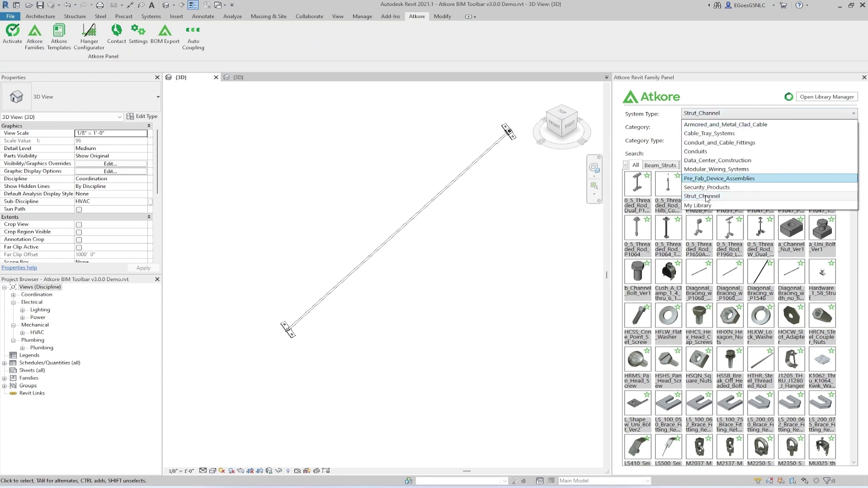
left_click(720, 206)
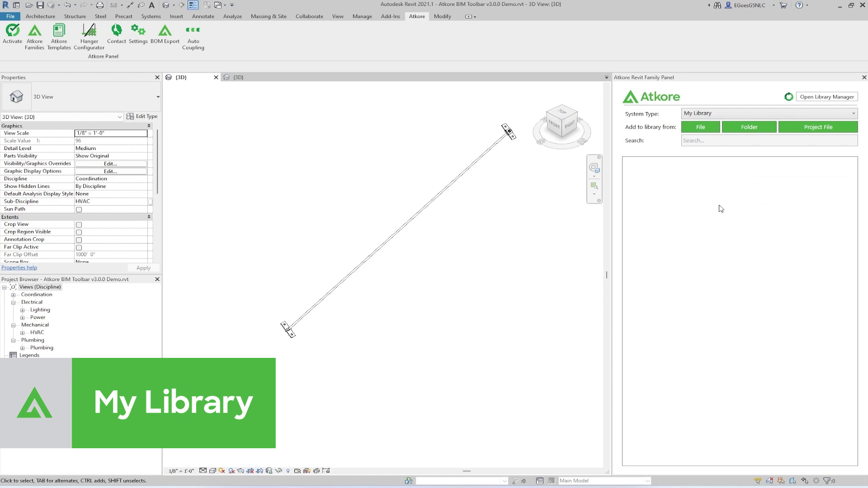
left_click(713, 131)
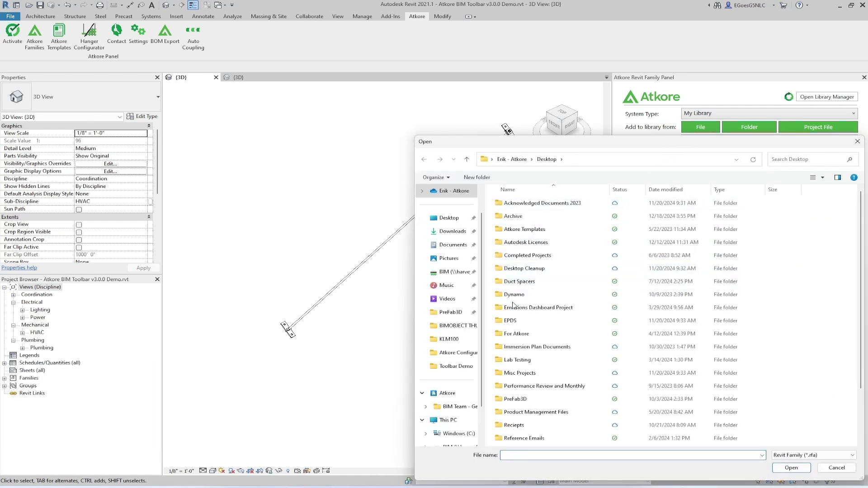
scroll(522, 308, "down", 2)
double_click(526, 401)
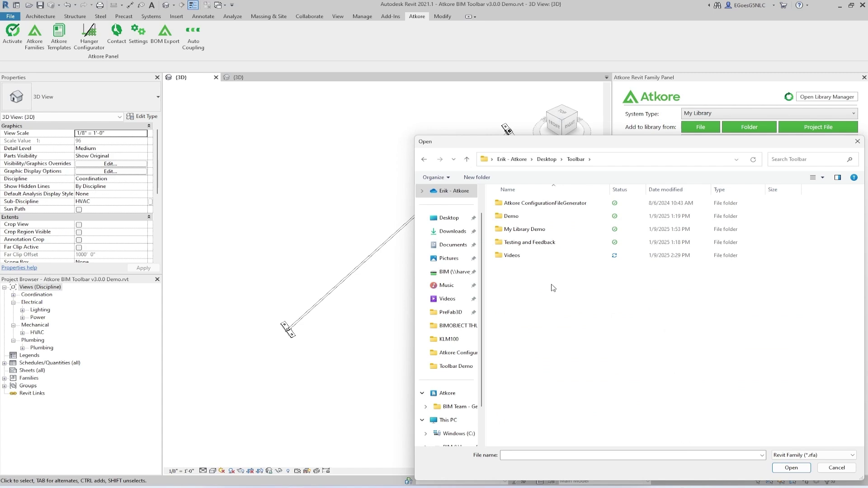
double_click(550, 234)
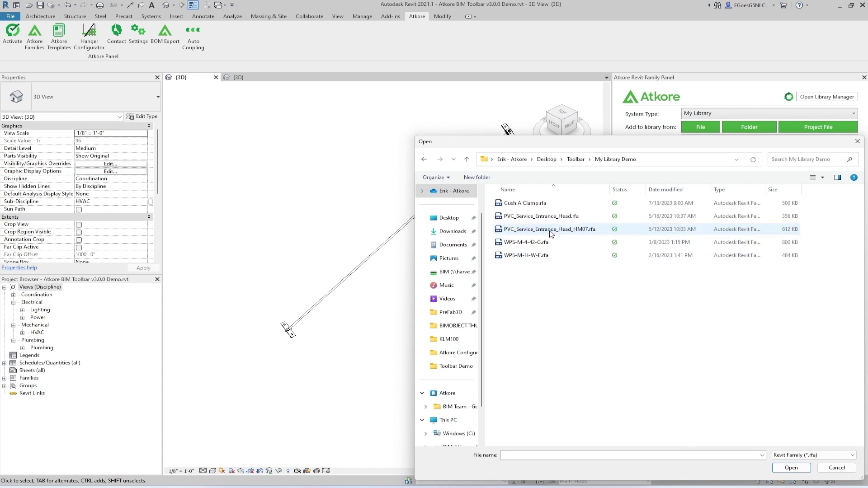
left_click(553, 205)
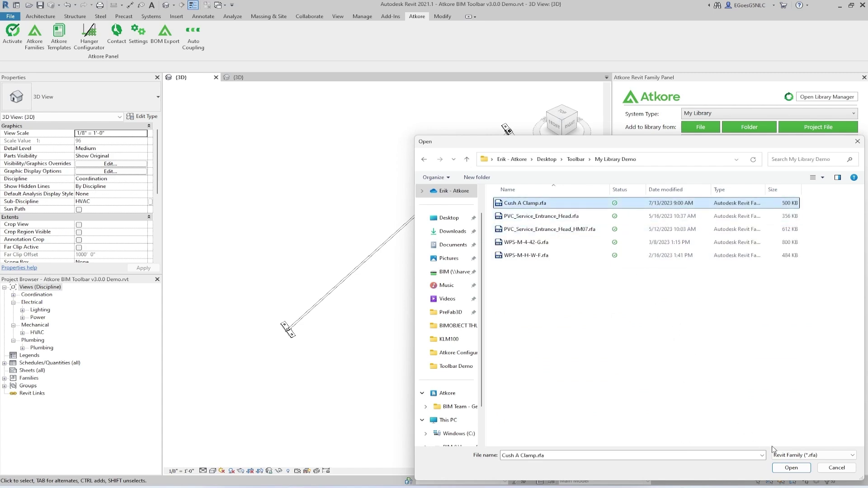
left_click(790, 468)
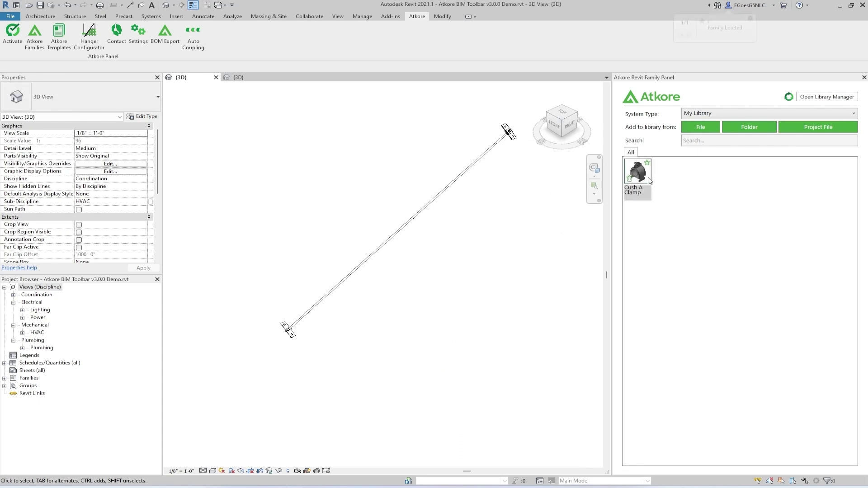
Place one Cush A Clamp from My Library on Level 1, beside the threaded rod in the 3D view
left_click(650, 180)
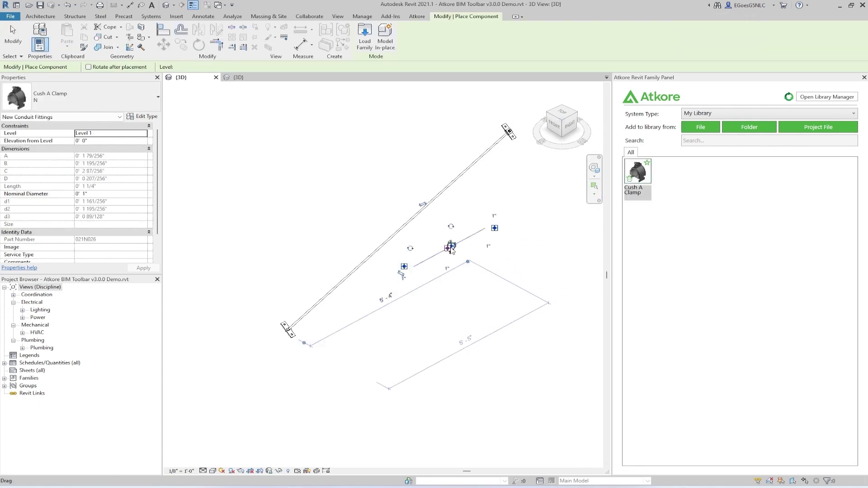
left_click_drag(452, 250, 450, 249)
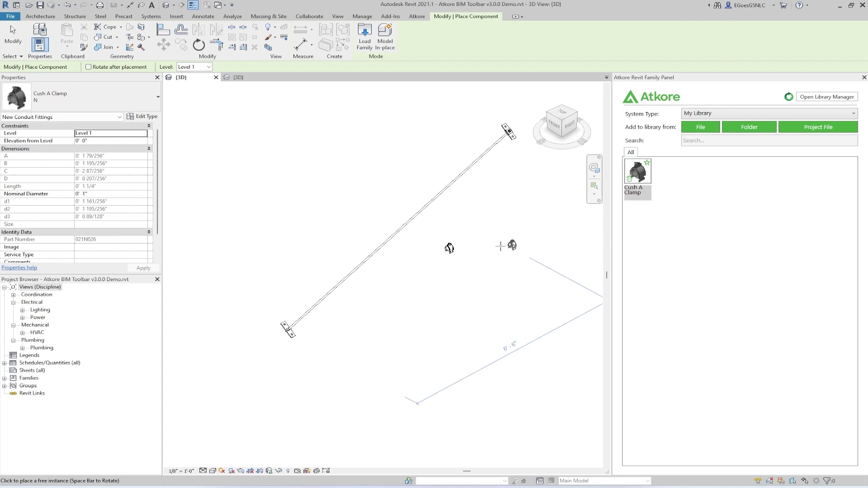
scroll(452, 251, "up", 5)
key("Escape")
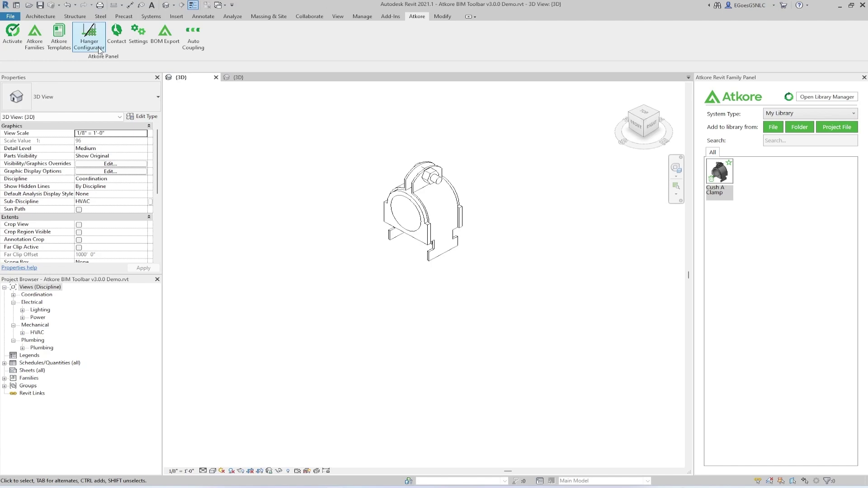
Browse the Atkore cable tray templates, mark IBeam_Ladder_Tray_Class1_Template, and close the template list
left_click(62, 38)
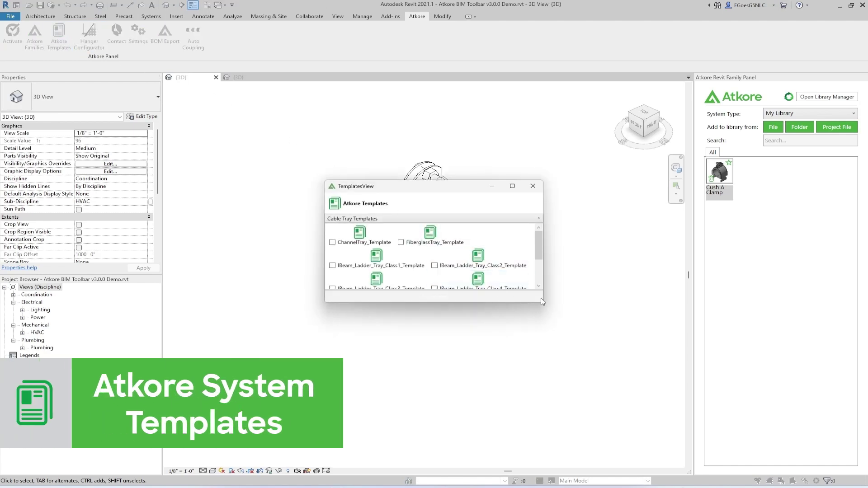
scroll(497, 247, "down", 3)
scroll(468, 254, "up", 3)
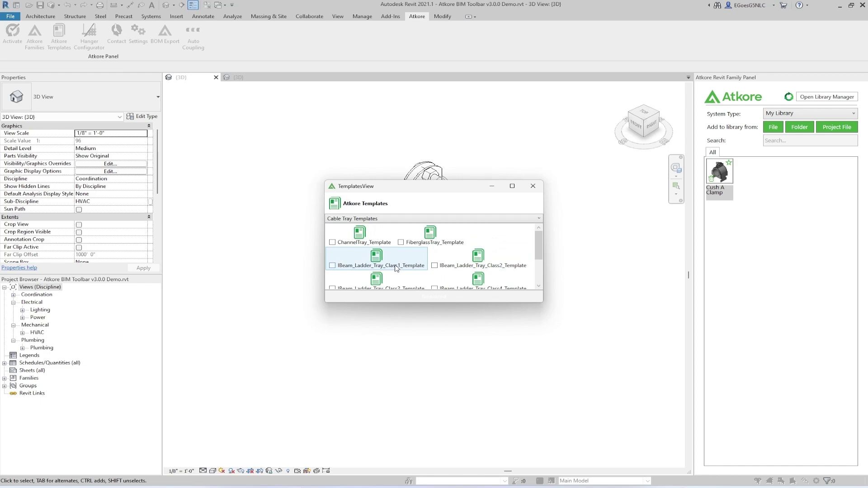
left_click(334, 266)
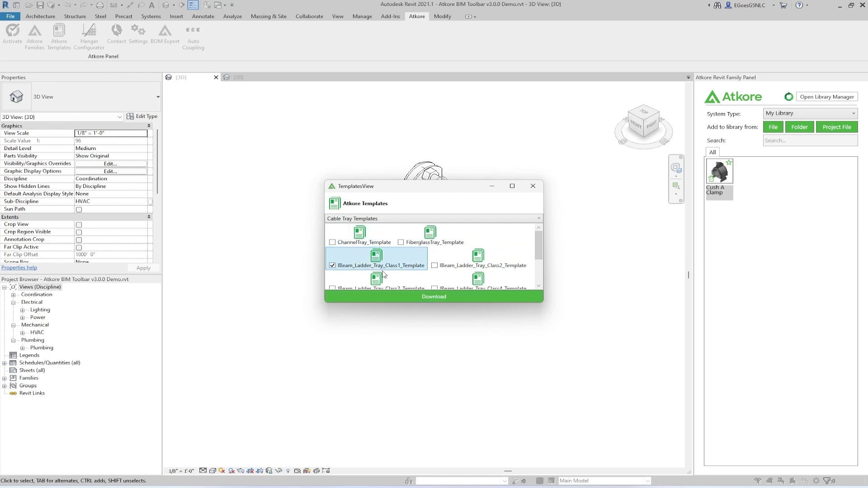
left_click(533, 186)
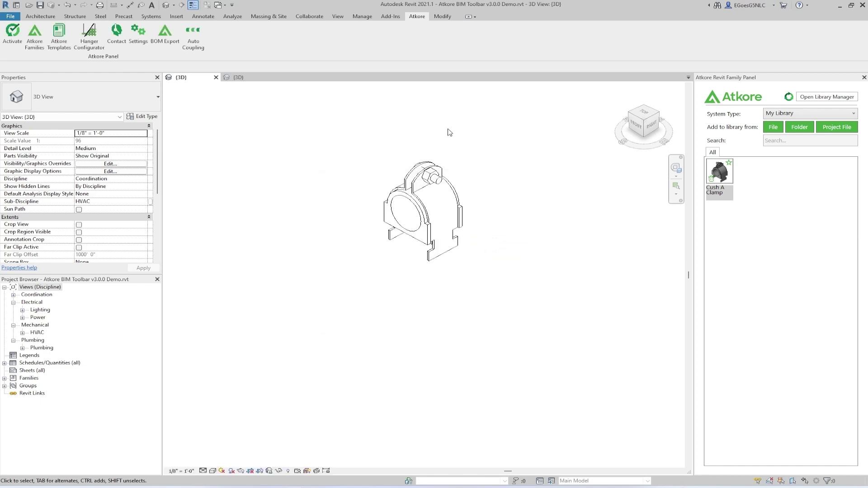
Set the 3D view of I_Beam_Ladder_Tray_Class1_Template.rte to Fine detail and examine its sample ladder tray run
left_click(240, 78)
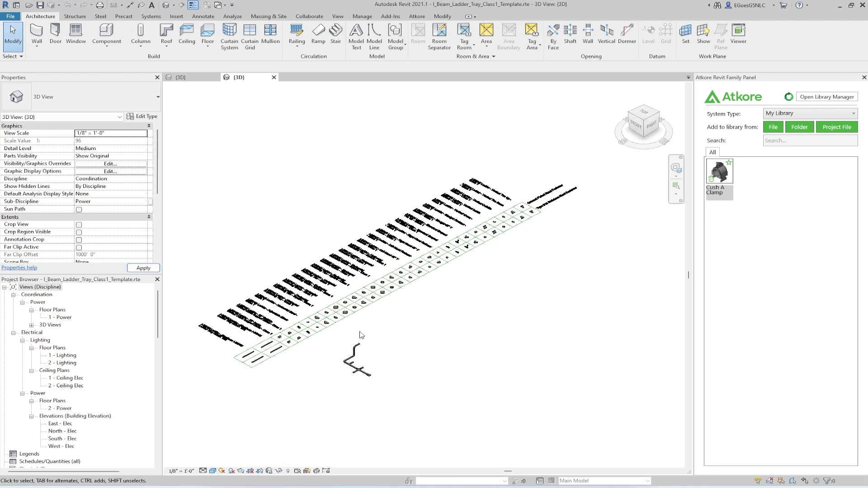
scroll(362, 335, "up", 5)
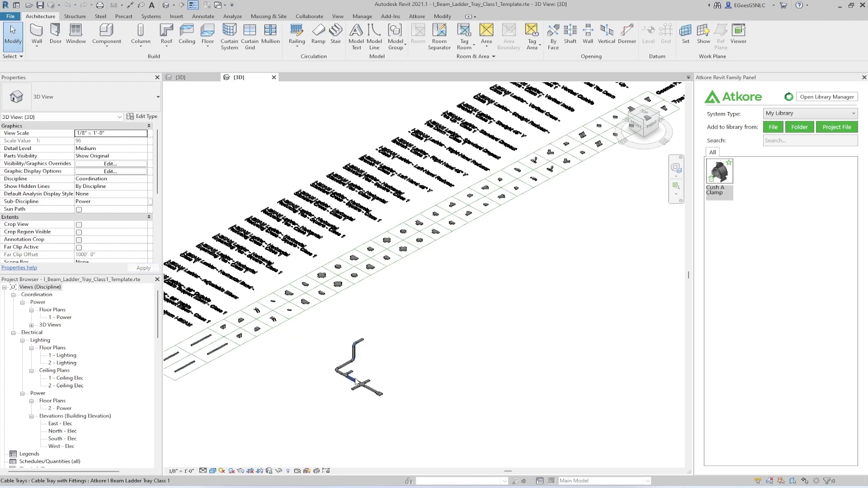
left_click(204, 471)
left_click(214, 465)
scroll(279, 397, "up", 3)
middle_click_drag(298, 379, 363, 416)
scroll(290, 313, "up", 2)
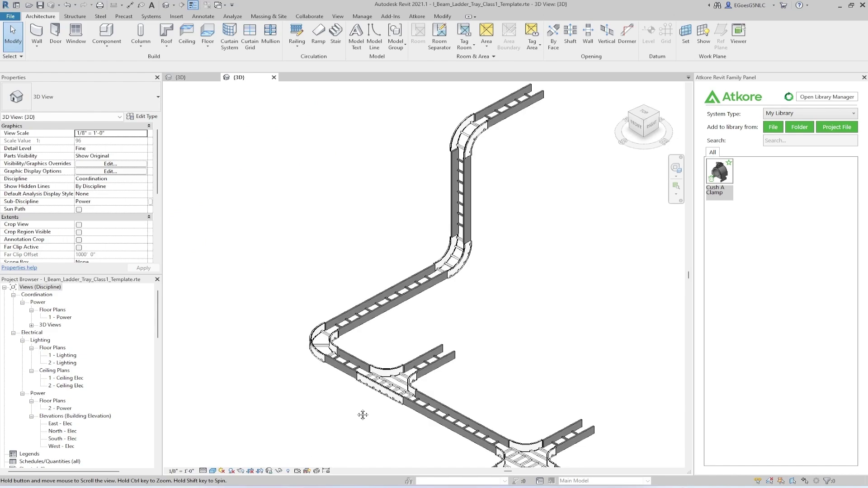
scroll(300, 306, "down", 10)
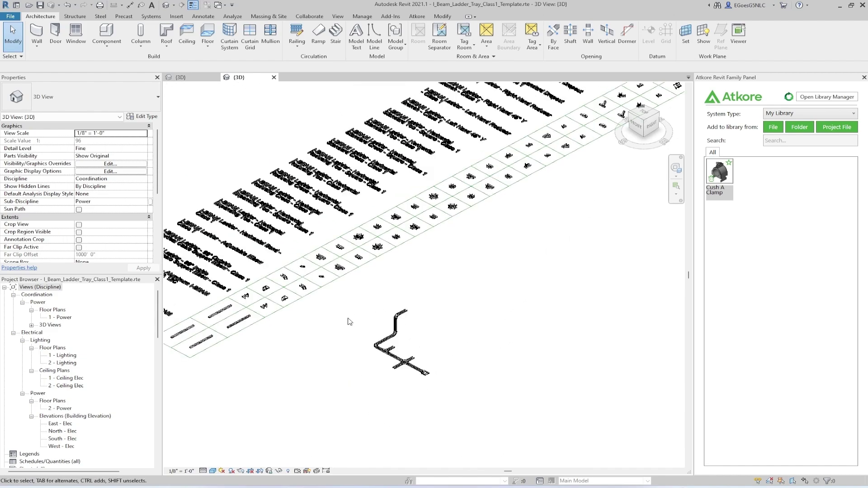
scroll(305, 365, "down", 4)
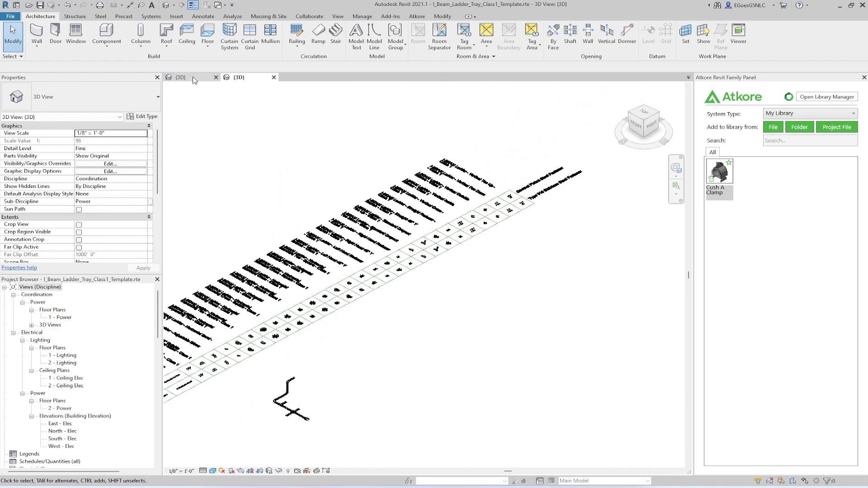
Transfer all project standards from the I_Beam_Ladder_Tray_Class1 template into the Atkore BIM Toolbar v3.0.0 Demo project, copying only new types
left_click(194, 78)
scroll(294, 165, "down", 5)
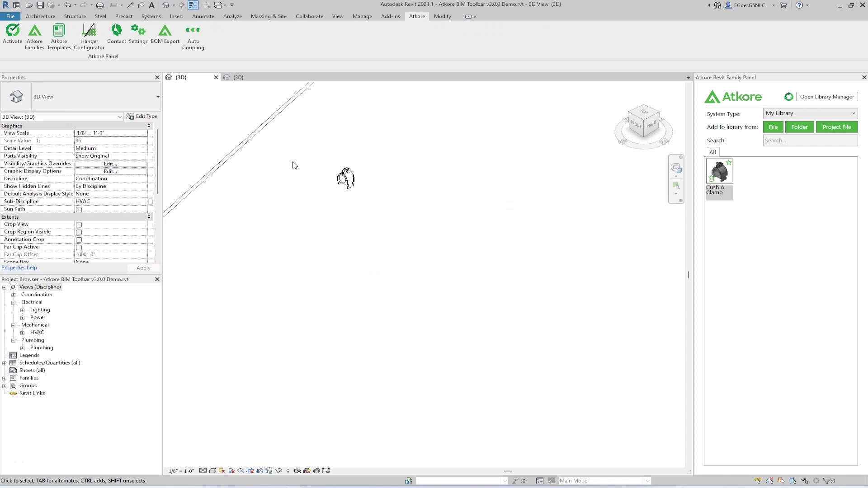
middle_click_drag(295, 165, 295, 188)
left_click(362, 17)
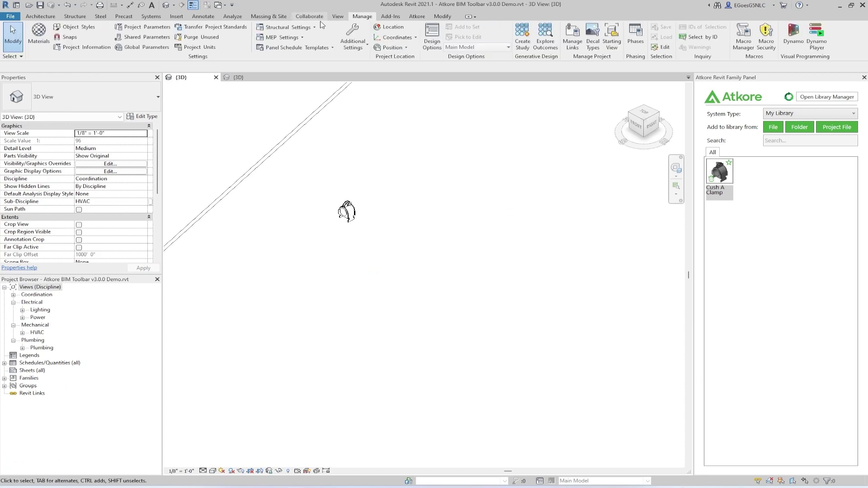
left_click(221, 27)
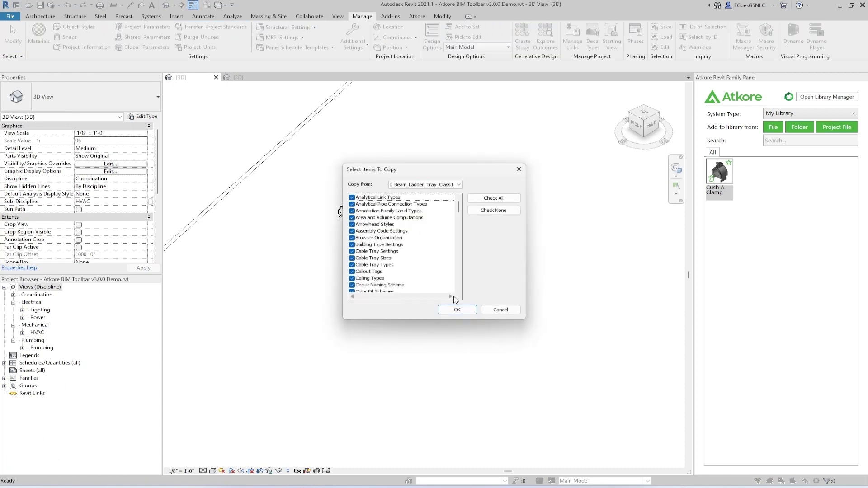
left_click(465, 311)
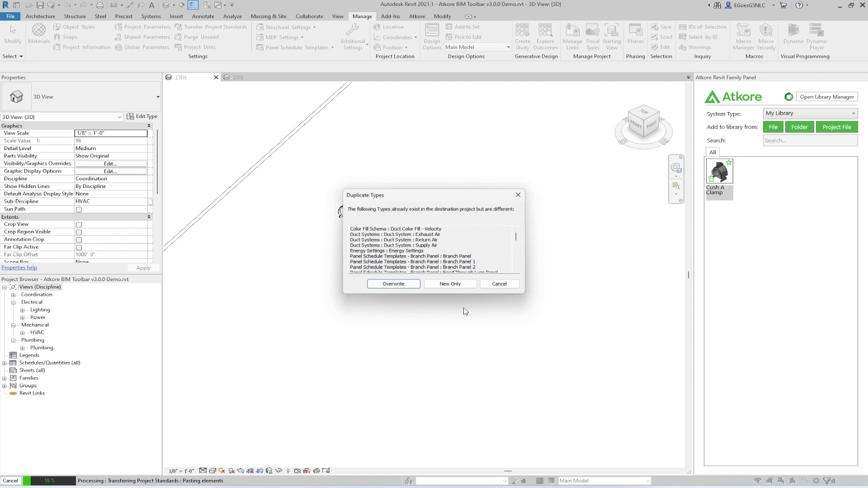
left_click(452, 284)
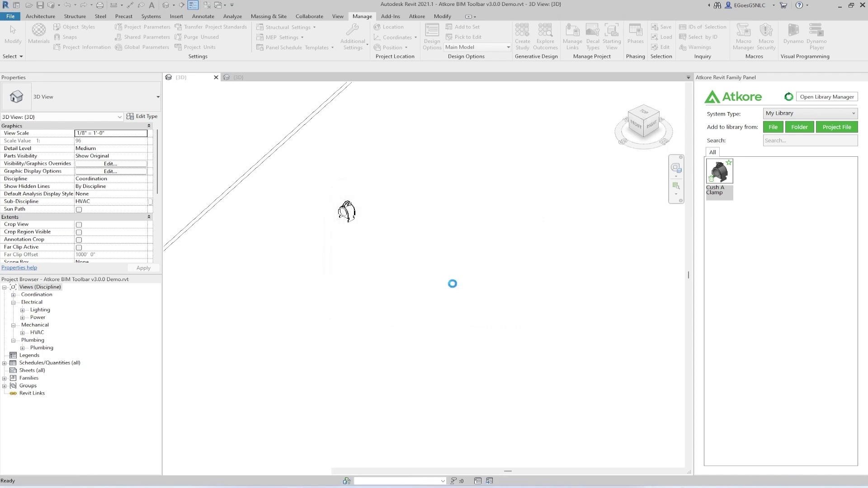
Draw an Atkore I Beam Ladder Tray Class 1 run beside the existing conduit lines, zigzagging and looping back to cross itself
scroll(427, 291, "down", 5)
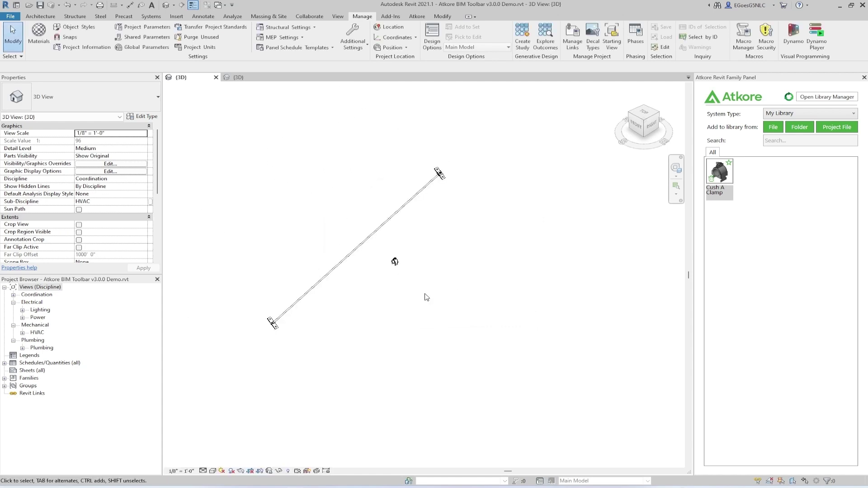
left_click(152, 16)
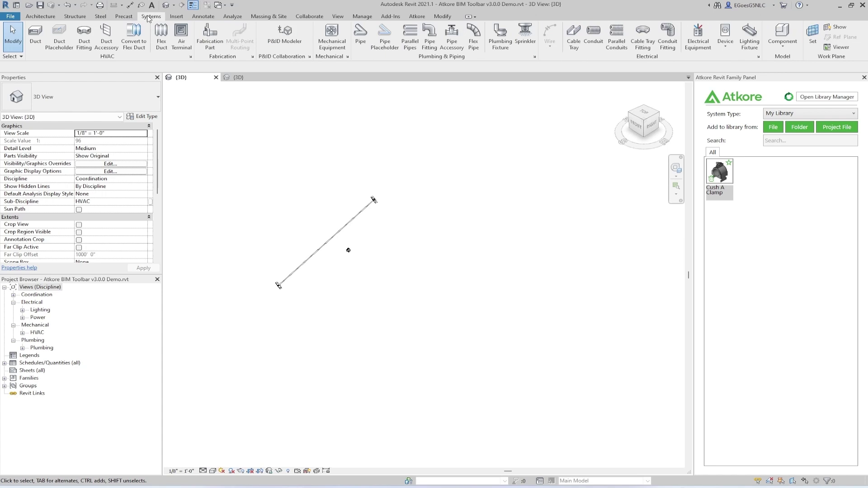
left_click(574, 42)
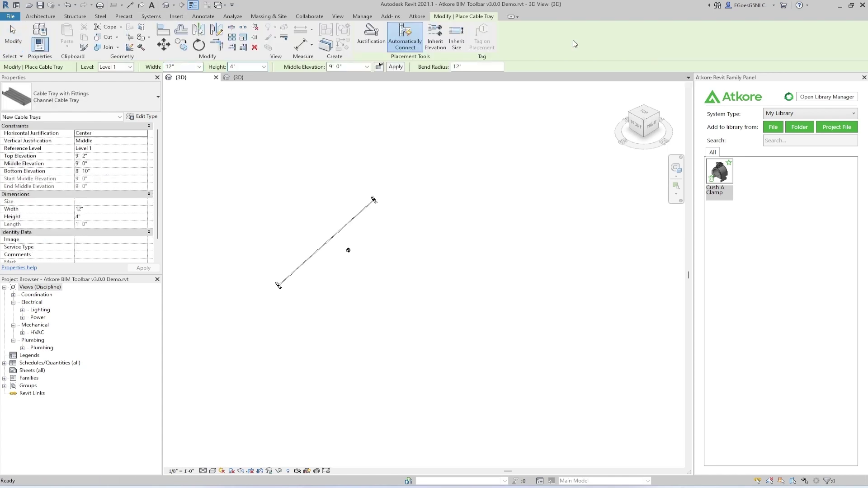
left_click(157, 98)
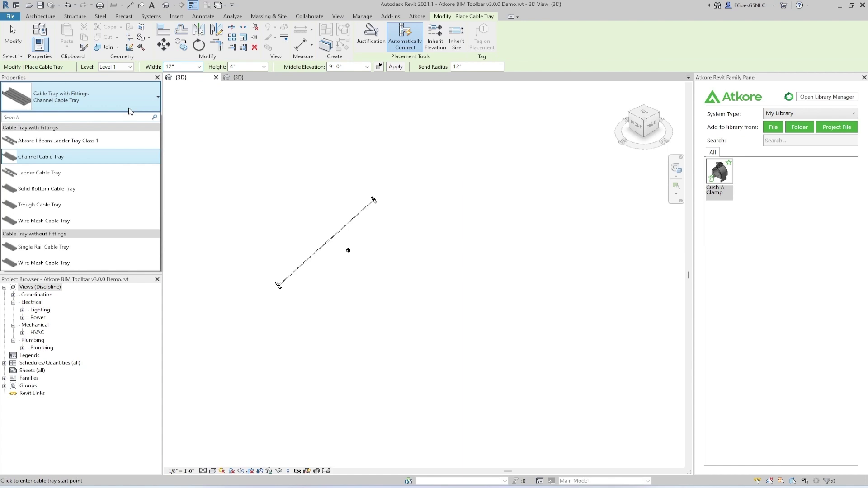
left_click(102, 140)
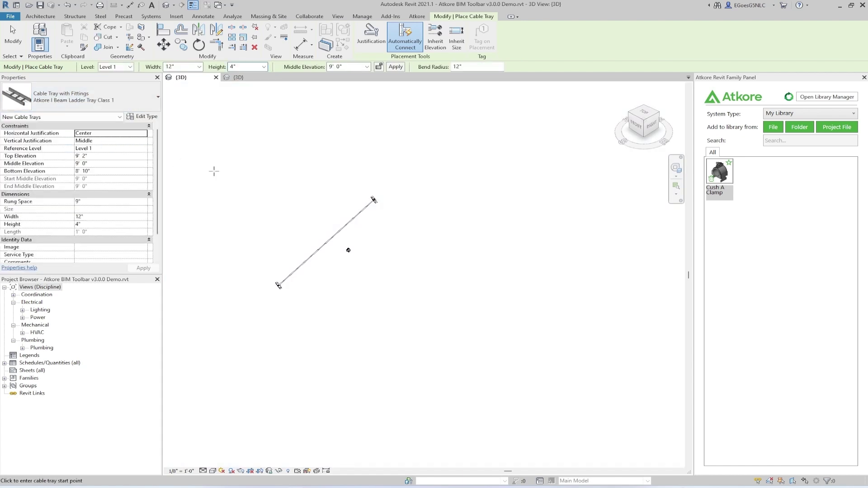
scroll(447, 305, "down", 5)
left_click(381, 305)
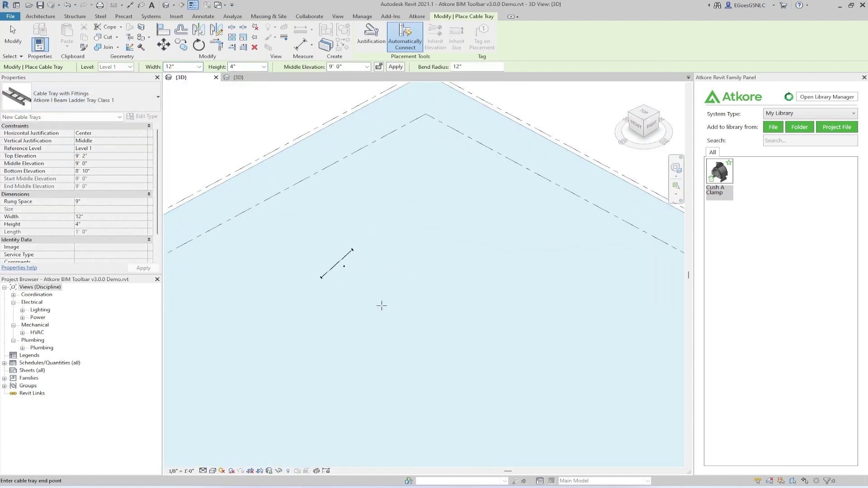
left_click(434, 279)
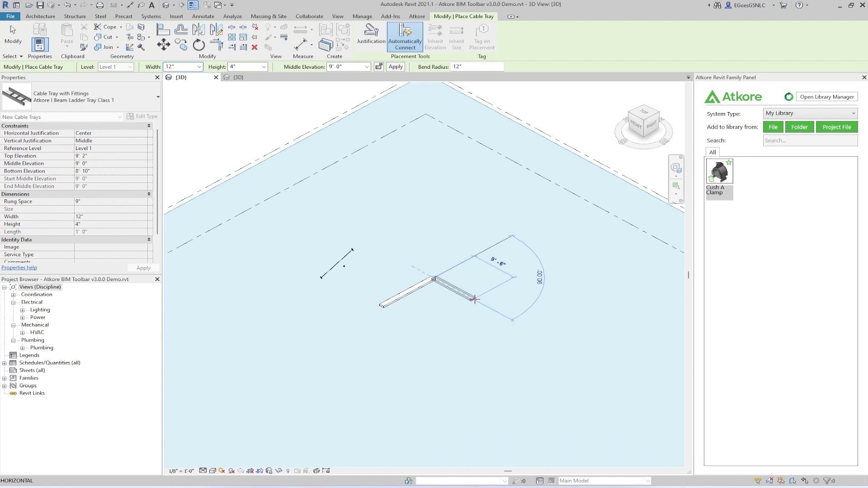
left_click(473, 299)
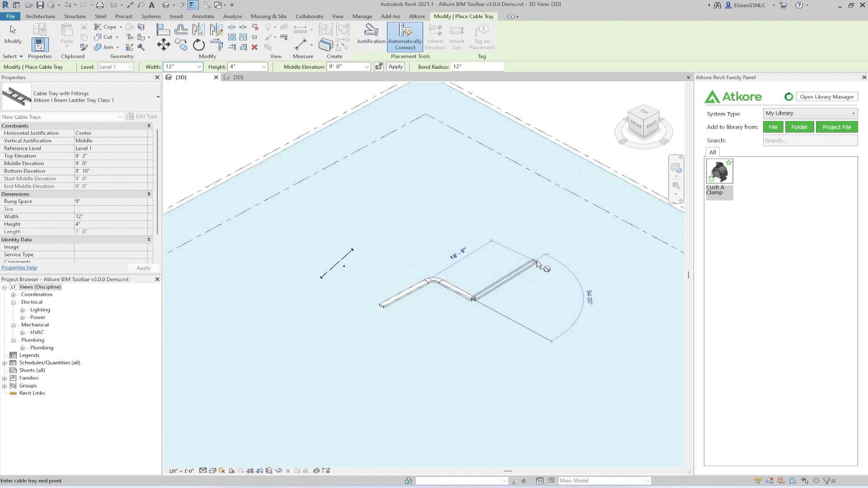
left_click(543, 262)
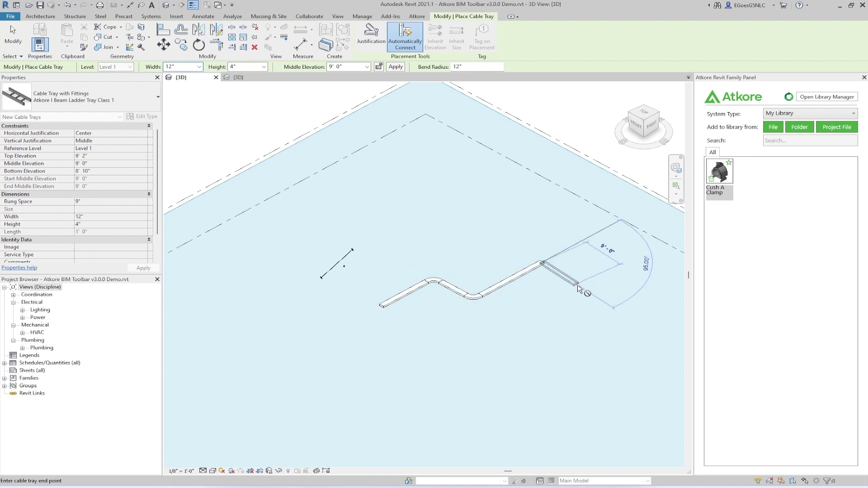
left_click(602, 294)
left_click(566, 314)
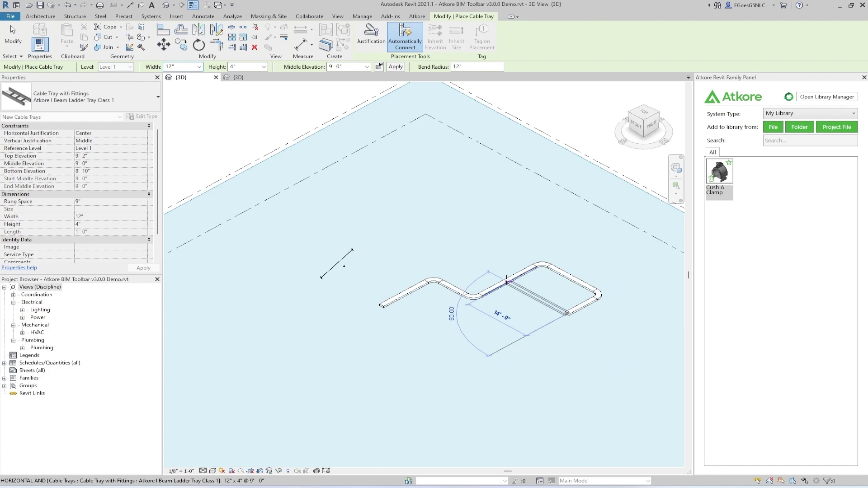
left_click(447, 249)
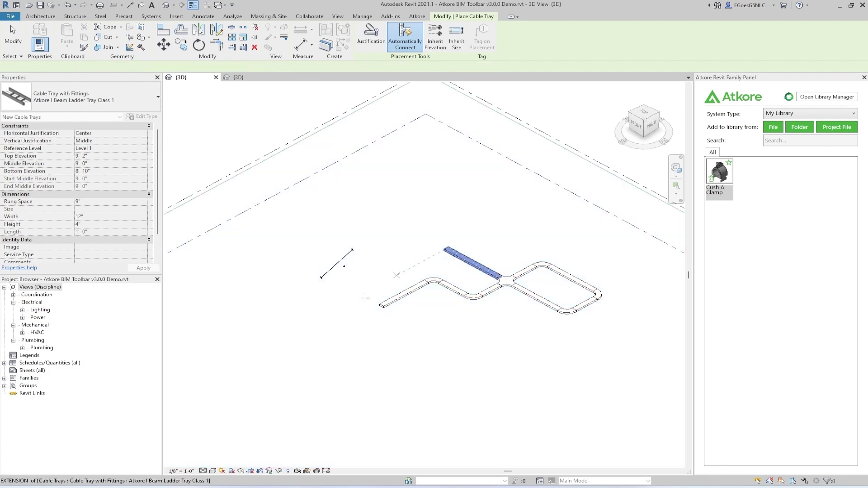
Set the demo project's 3D view to Fine detail and end cable tray placement
left_click(202, 471)
left_click(212, 461)
scroll(511, 276, "up", 5)
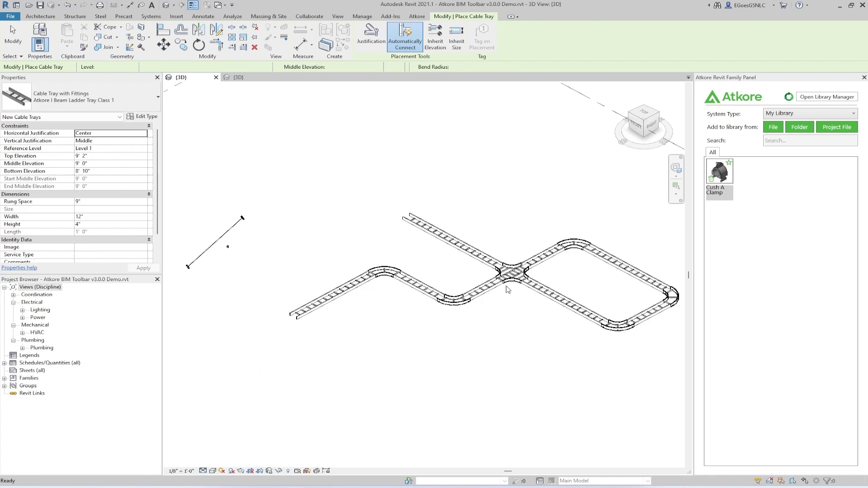
scroll(511, 276, "up", 6)
key("Escape")
key("Escape")
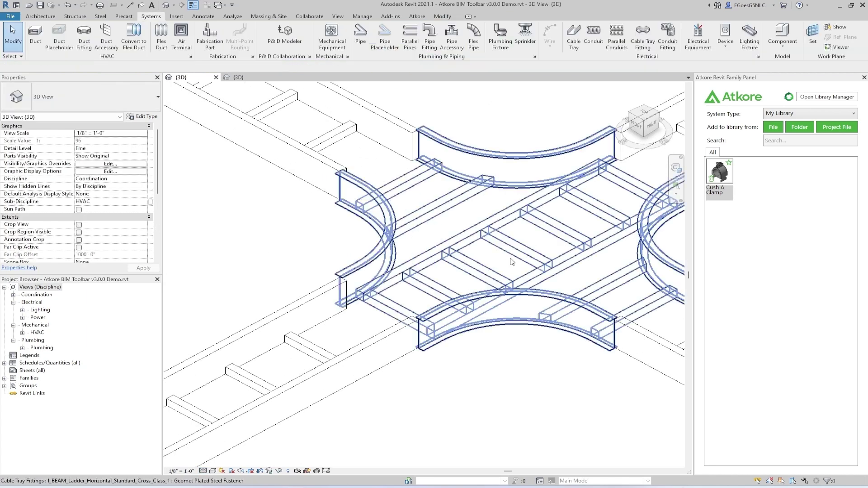
Select the cross fitting at the tray intersection to check its family and type, and deselect it
scroll(516, 194, "down", 2)
left_click(459, 155)
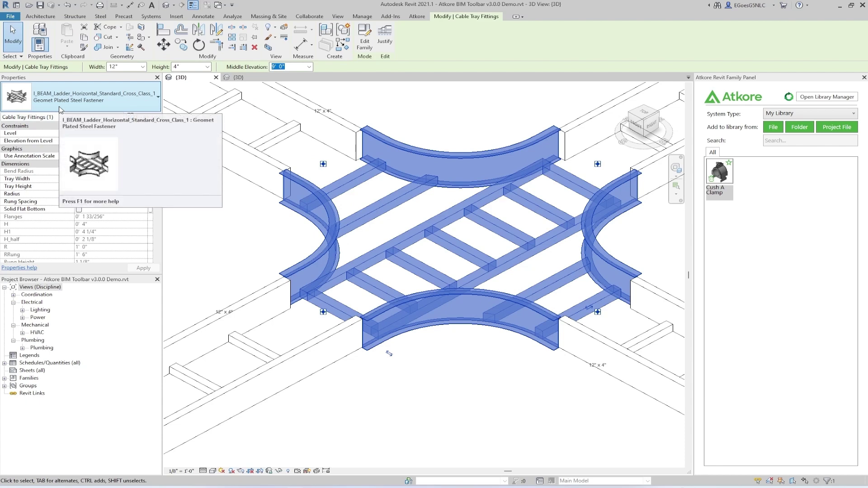
key("Escape")
Switch the visual style of the demo project's 3D view to Shaded
scroll(279, 233, "down", 2)
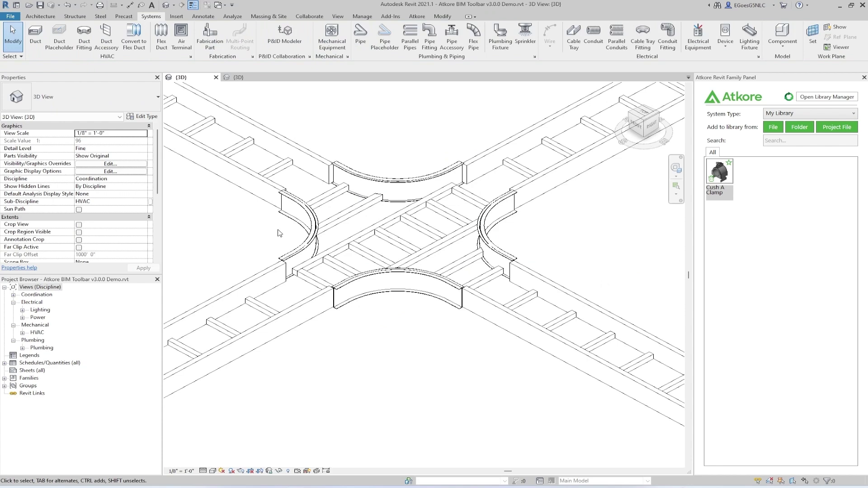
key("s")
key("d")
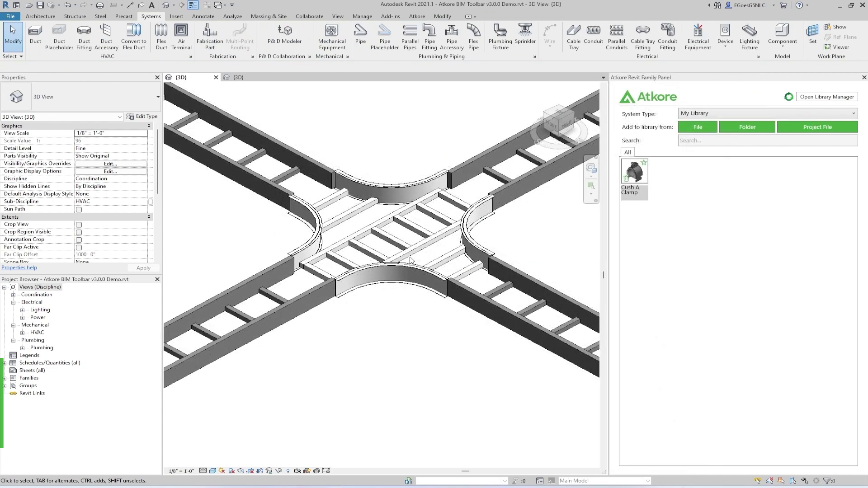
Create a new hanger in the Atkore Hanger Configurator and maximize the Customize Hanger window
left_click(422, 18)
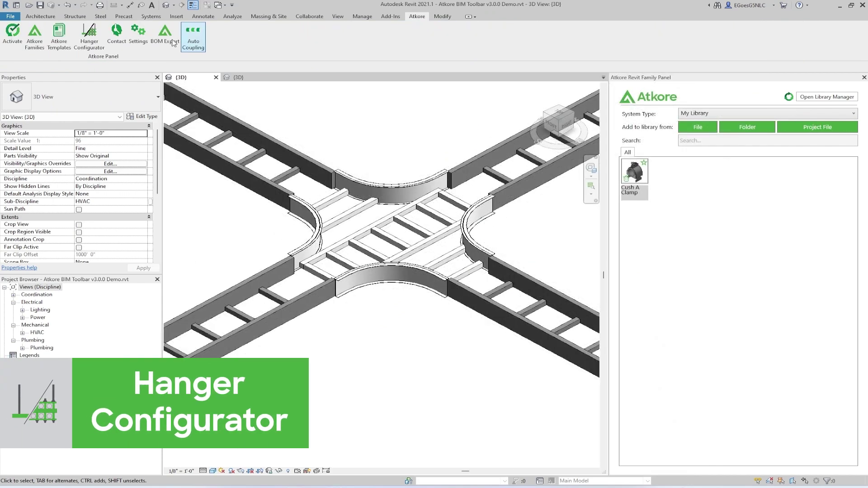
left_click(93, 44)
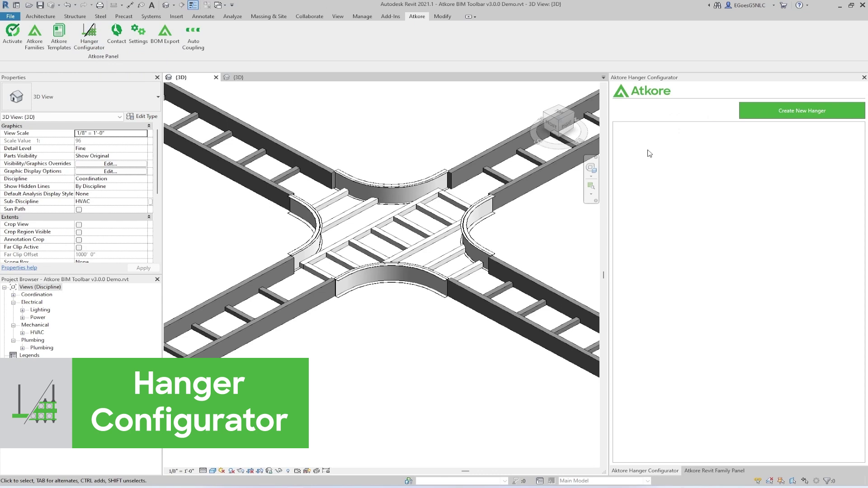
left_click(770, 117)
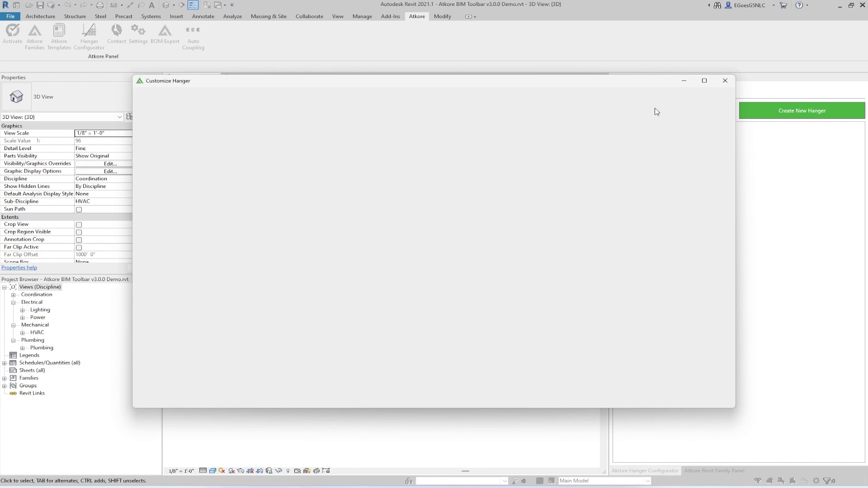
scroll(506, 232, "down", 1)
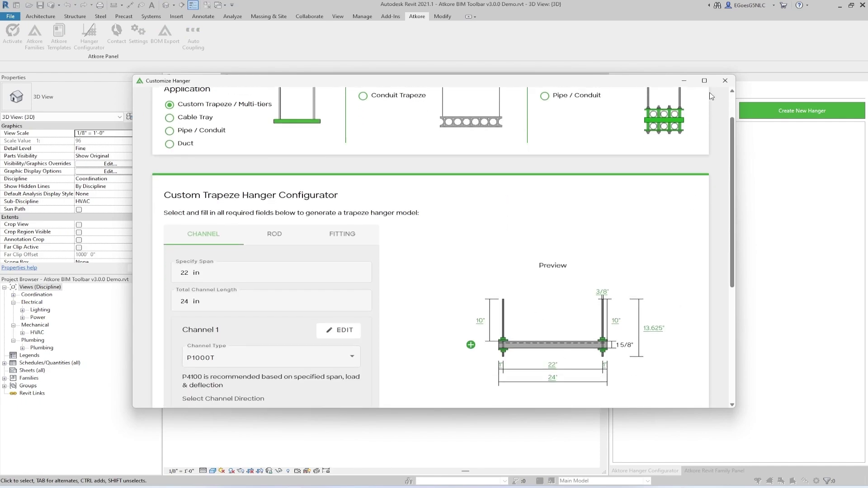
left_click(704, 80)
scroll(497, 226, "up", 1)
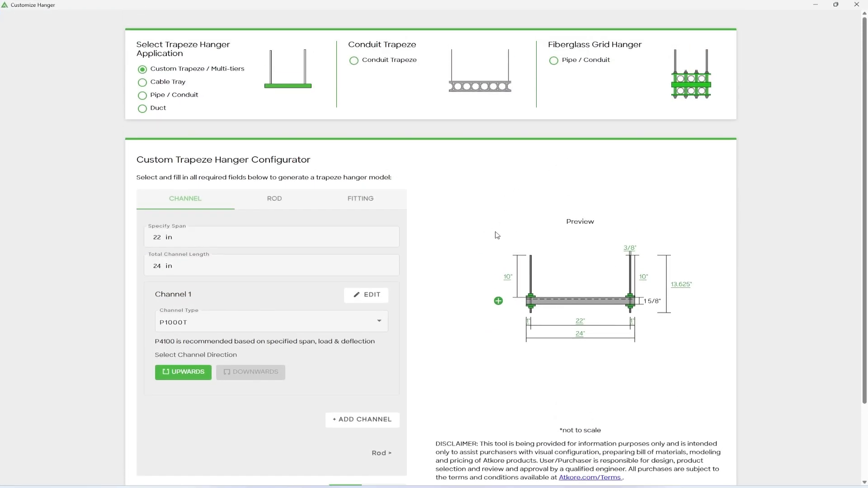
Set the left rod length of the custom trapeze hanger to 18 in
left_click(509, 278)
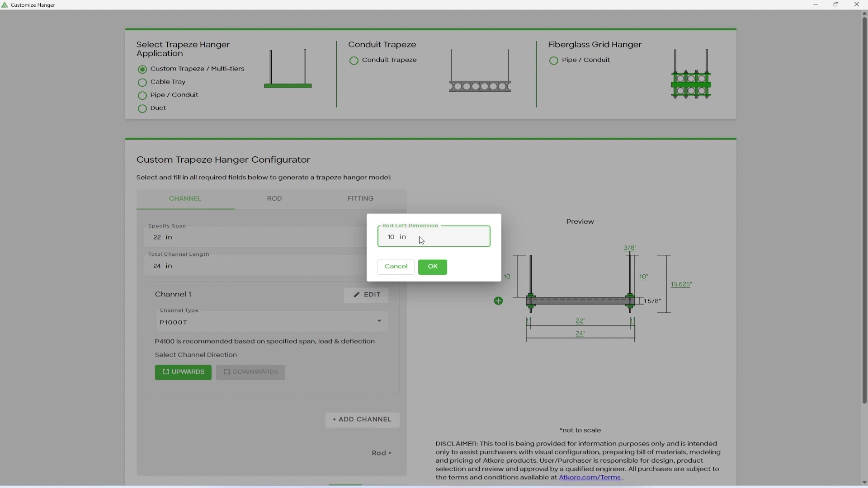
key("BackSpace")
type("8")
left_click(433, 267)
Add a second channel tier below the first and remove the left rod section above the upper channel
scroll(453, 303, "down", 1)
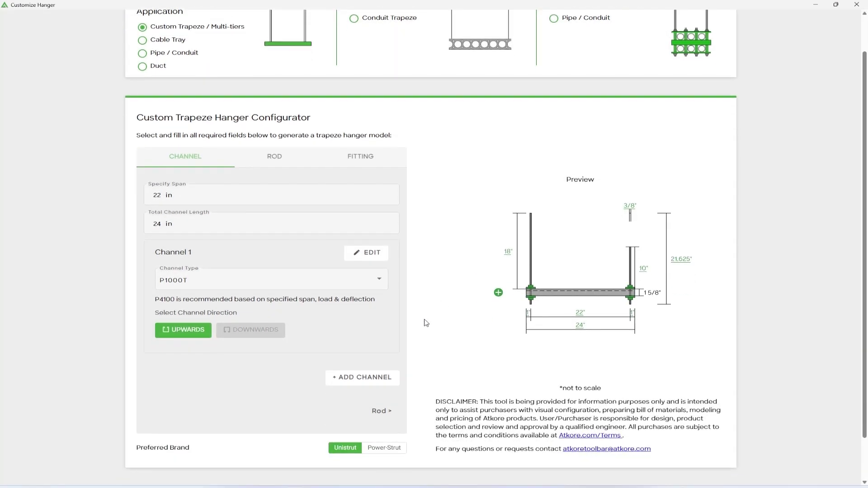
left_click(498, 293)
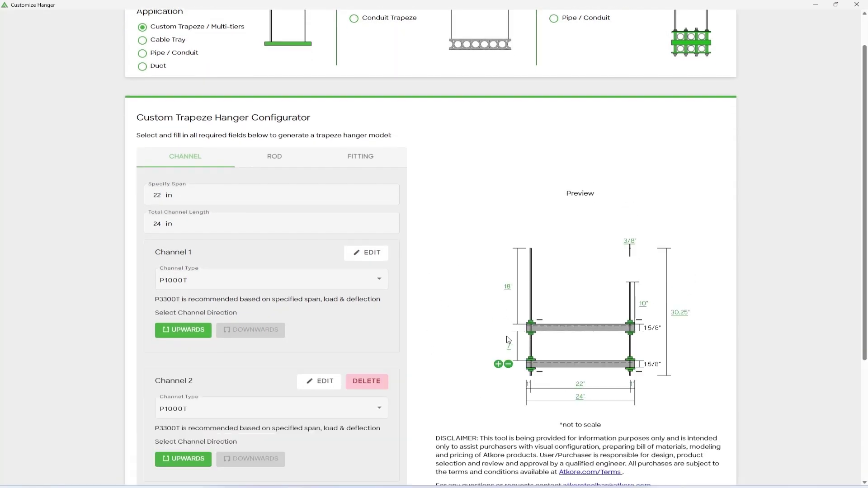
left_click(540, 321)
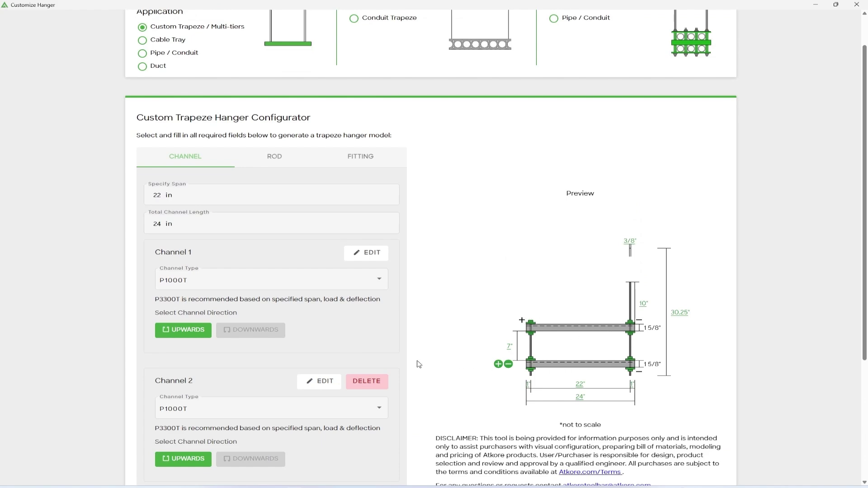
Open the custom trapeze hanger's download options, dismiss them and close the hanger configurator without generating a family
scroll(407, 360, "down", 4)
left_click(456, 446)
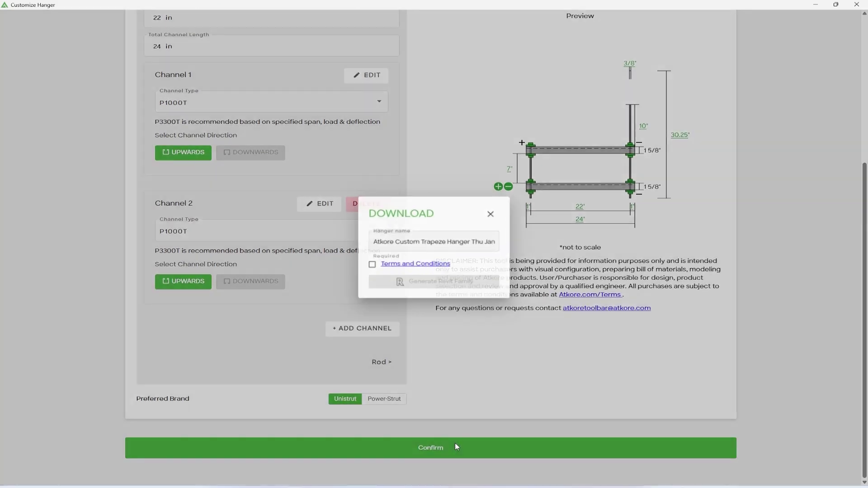
left_click(493, 213)
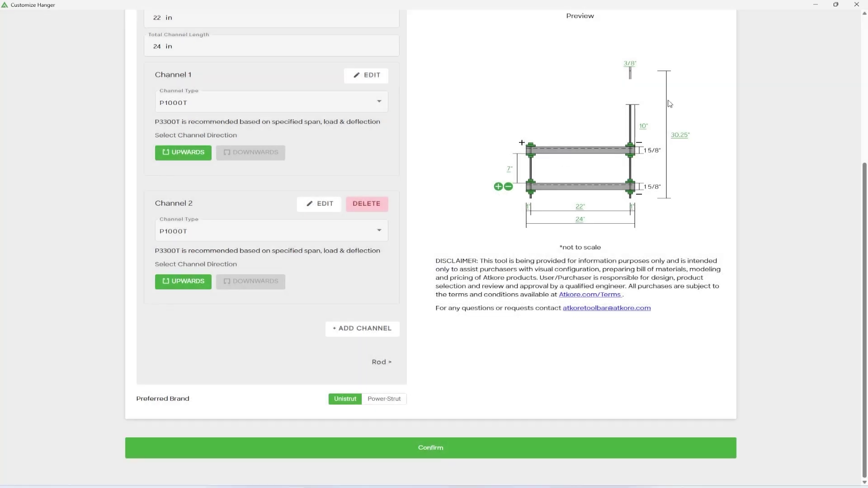
left_click(860, 5)
Select both parallel 2" conduits in the 3D view and create a new hanger for them
scroll(457, 317, "down", 10)
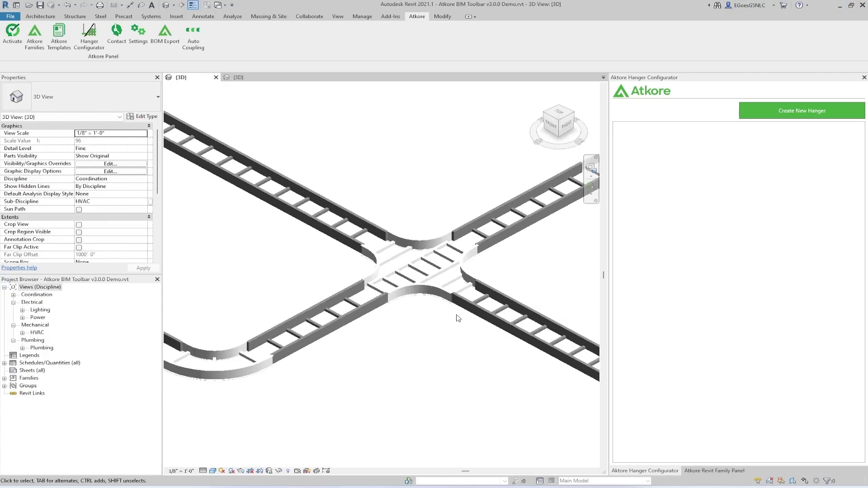
scroll(436, 335, "up", 5)
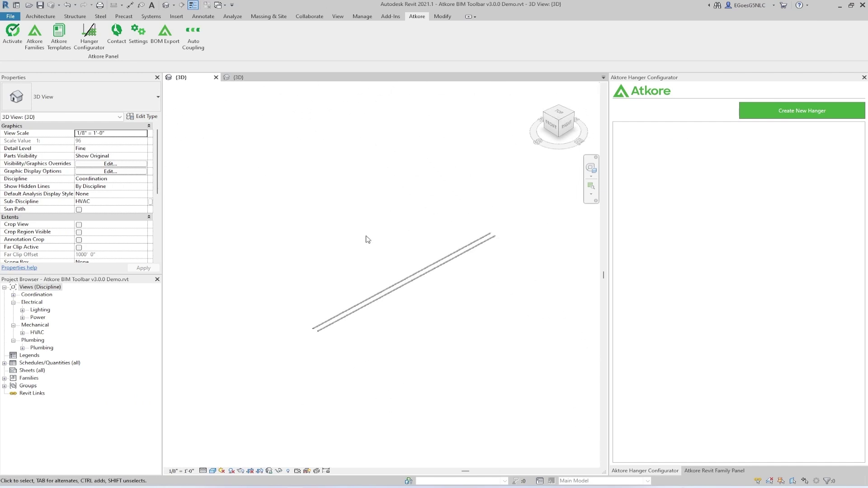
left_click_drag(451, 378, 358, 274)
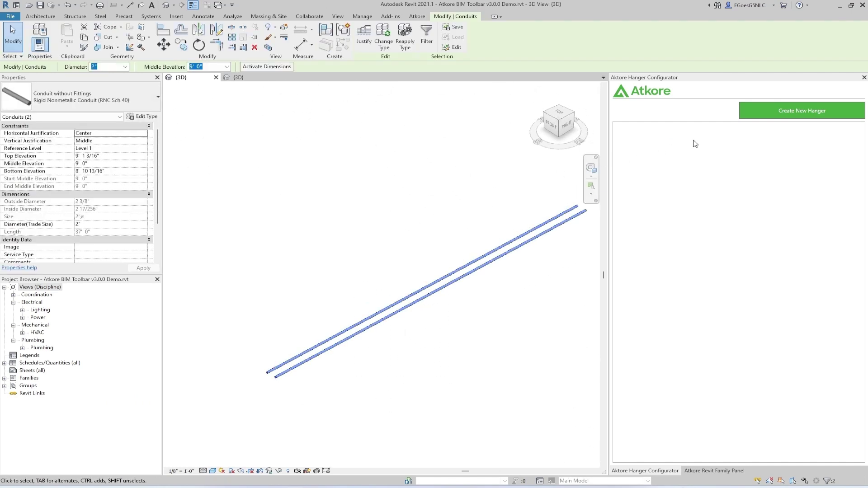
left_click(791, 113)
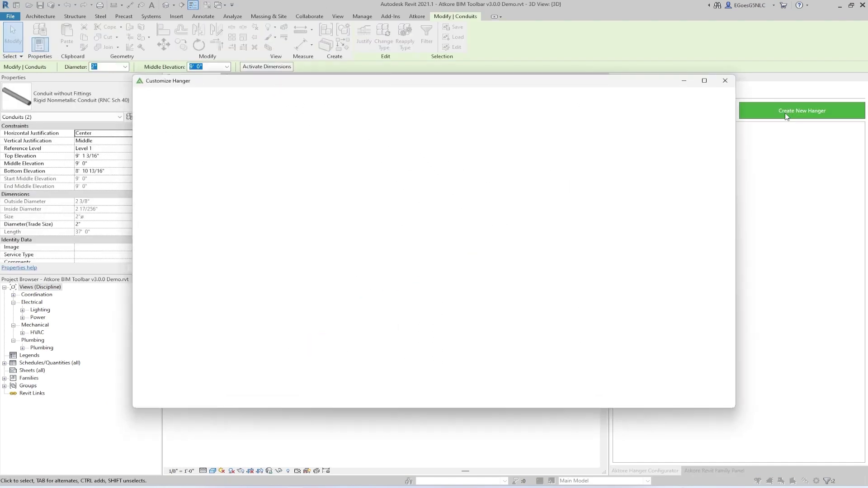
Confirm the prefilled pipe/conduit trapeze configuration, name it "Conduit Hanger", accept the terms and conditions, and generate the Revit family
scroll(264, 170, "down", 1)
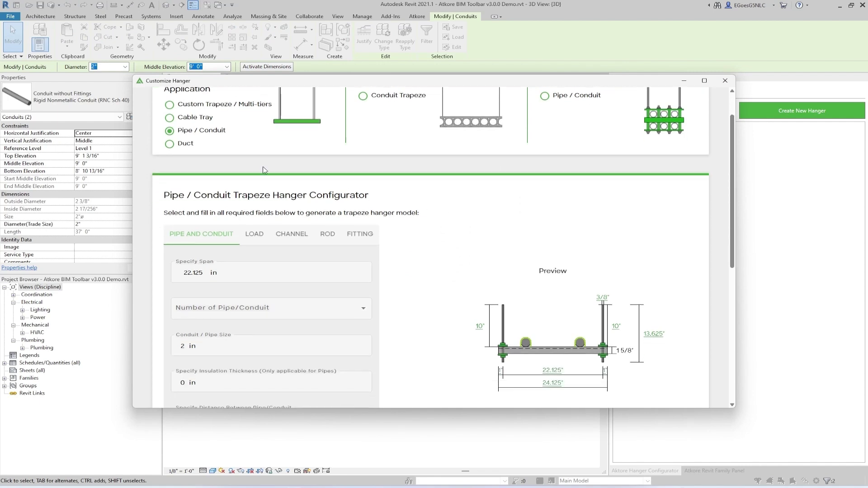
scroll(494, 290, "down", 1)
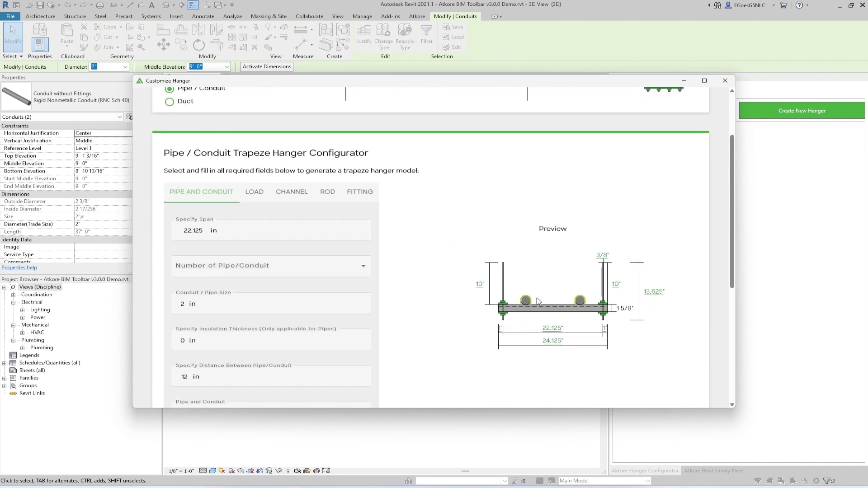
scroll(317, 270, "down", 5)
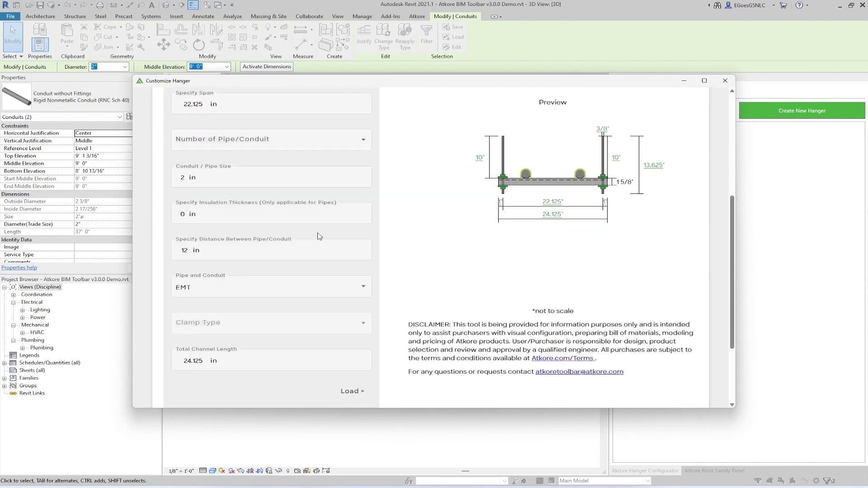
left_click(431, 392)
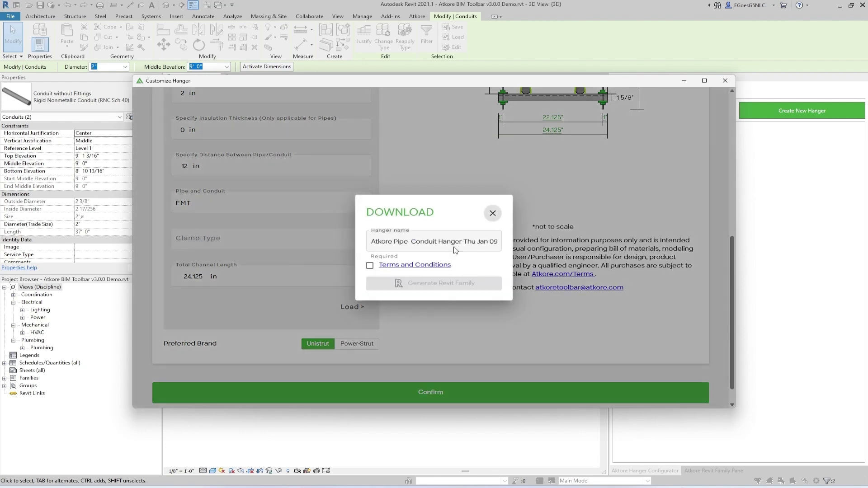
left_click(466, 241)
triple_click(466, 241)
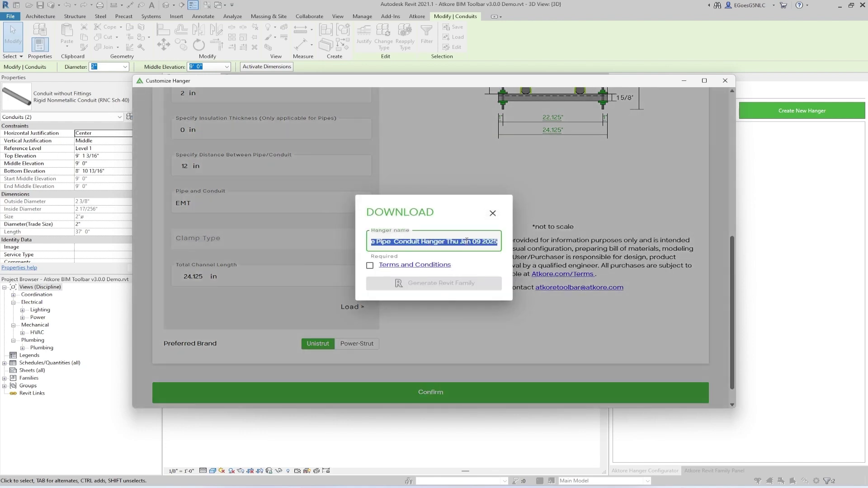
type("Conduit Hanger")
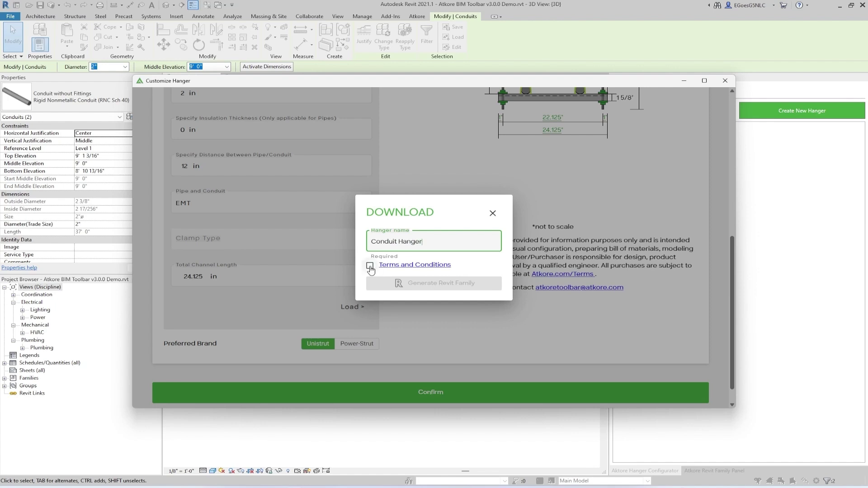
left_click(370, 266)
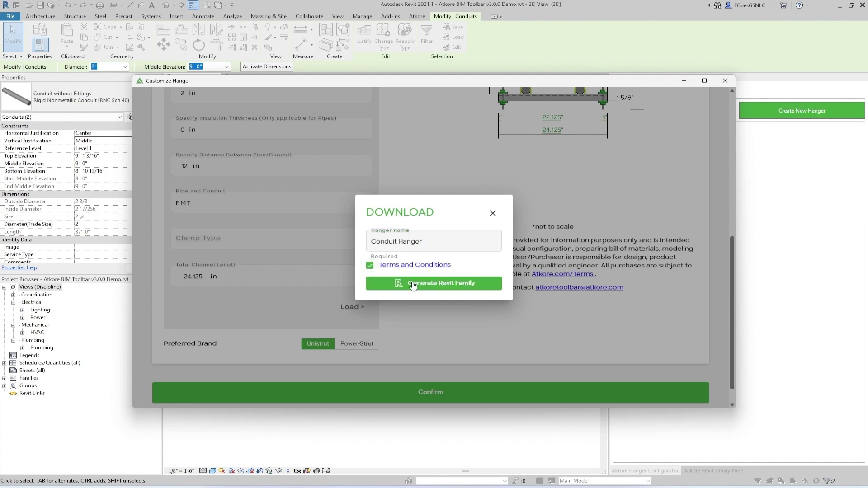
left_click(413, 284)
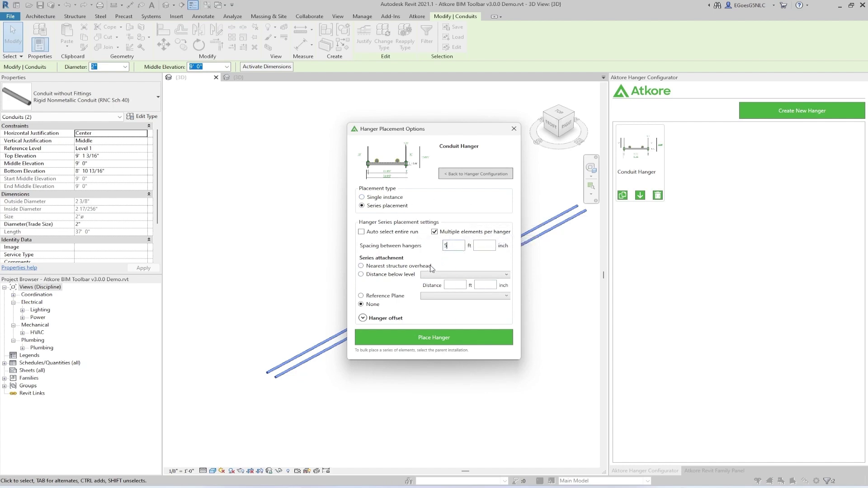
Place the Conduit Hanger as a series along both conduits, with 5 ft spacing, multiple elements per hanger and no series attachment
left_click(443, 337)
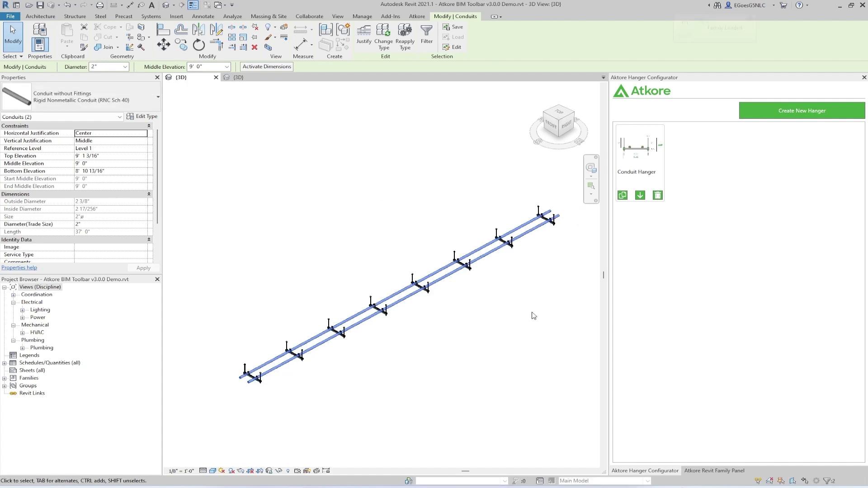
scroll(259, 388, "up", 10)
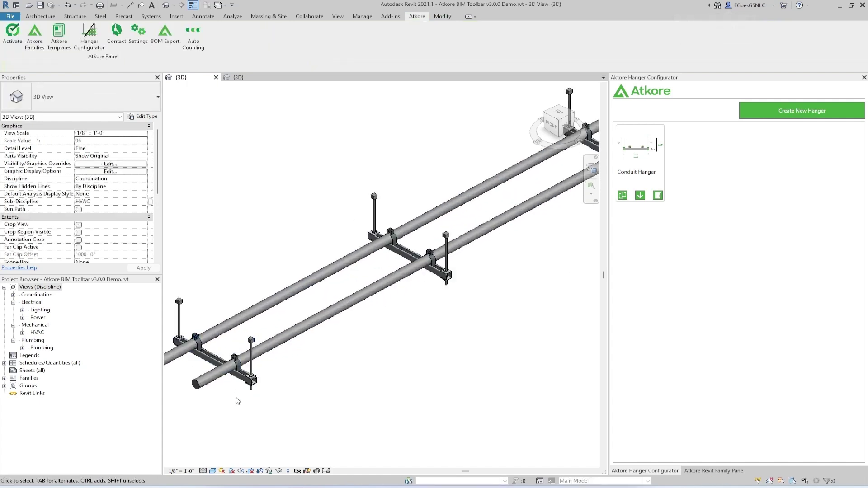
scroll(341, 409, "down", 6)
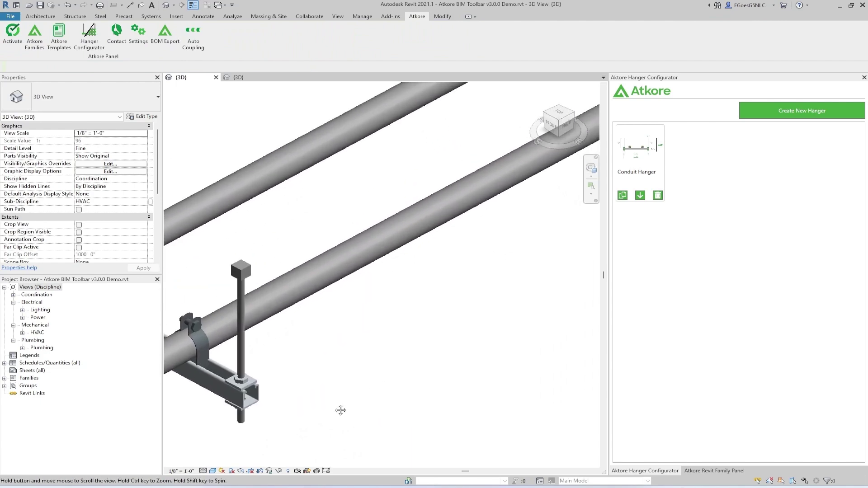
scroll(433, 343, "down", 2)
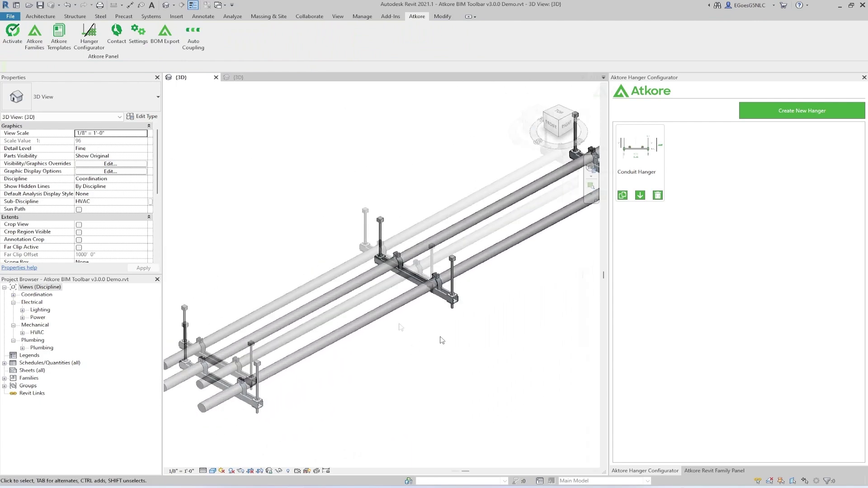
scroll(400, 327, "down", 2)
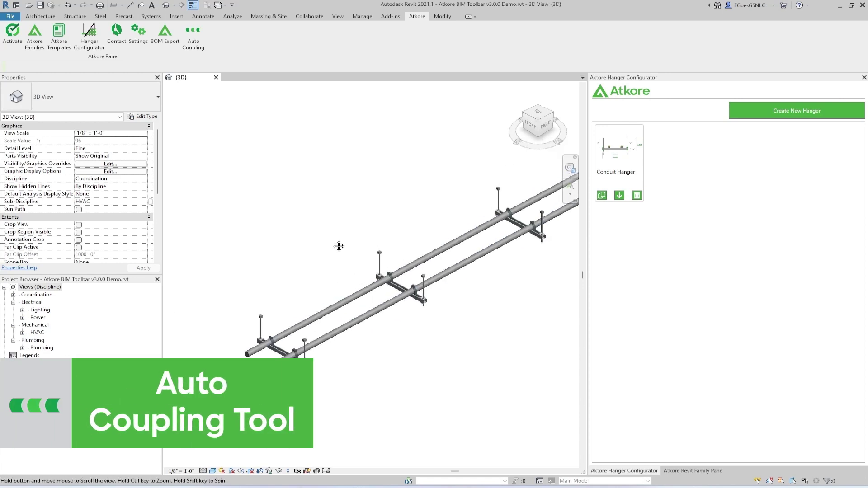
Draw a 2" conduit about 11' 9" long at 9' 0" middle elevation, parallel to the two hung conduits
middle_click_drag(339, 246, 359, 292)
left_click(151, 16)
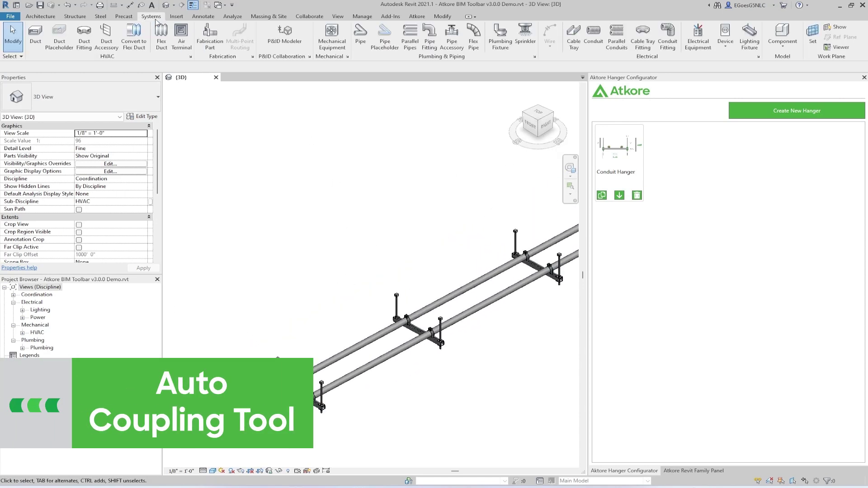
left_click(593, 35)
left_click(234, 300)
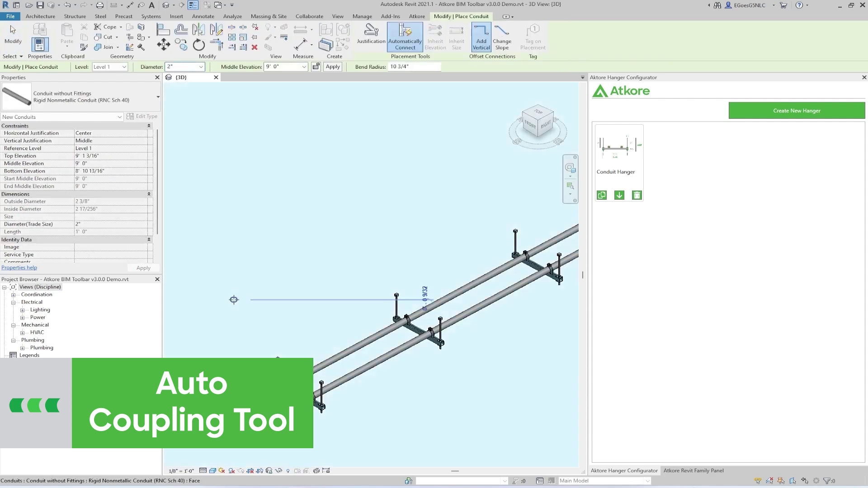
scroll(234, 300, "down", 1)
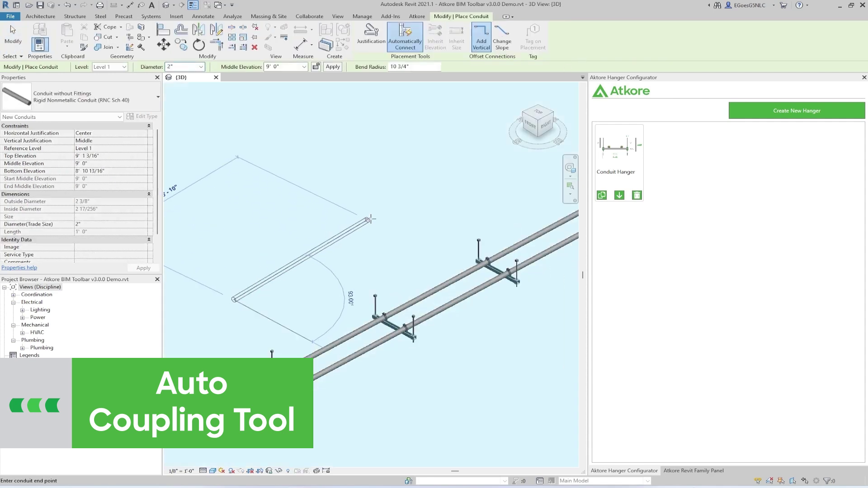
left_click(476, 170)
key("Escape")
key("Escape")
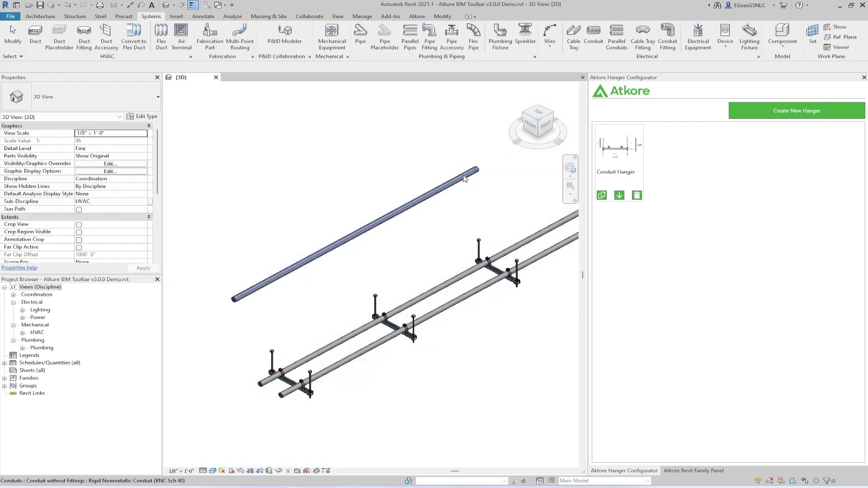
Run Auto Coupling on the new conduit with Steel_EMT_Raintight_Compression_Couplings and a reduced maximum segment length
left_click(456, 178)
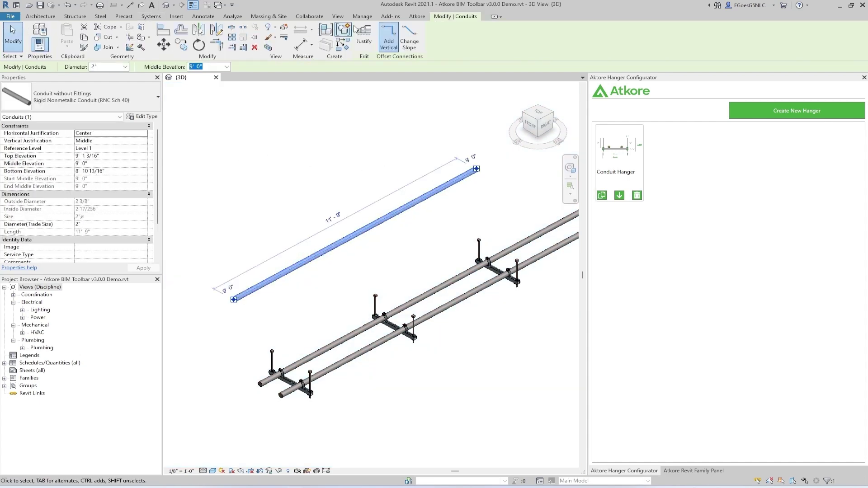
left_click(425, 18)
left_click(193, 36)
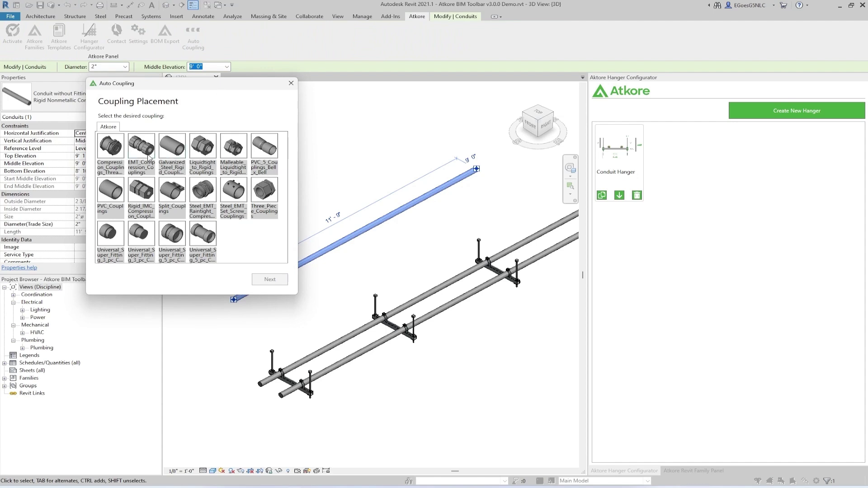
left_click(204, 192)
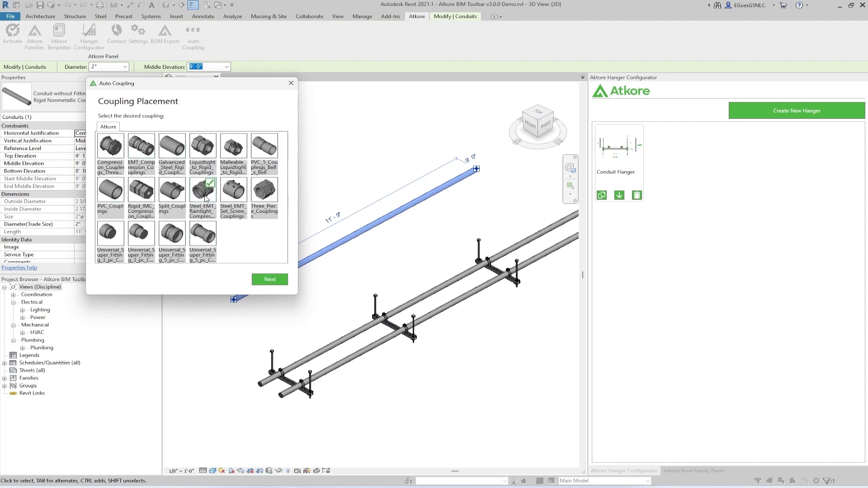
left_click(265, 281)
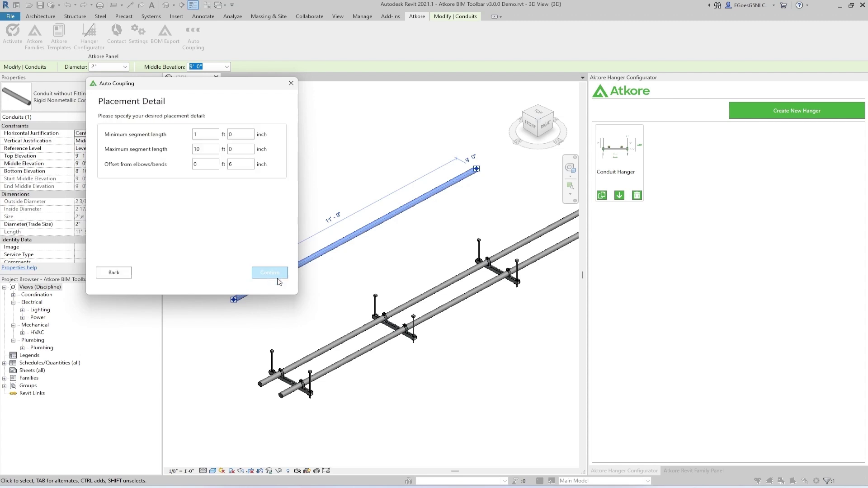
left_click_drag(206, 149, 191, 151)
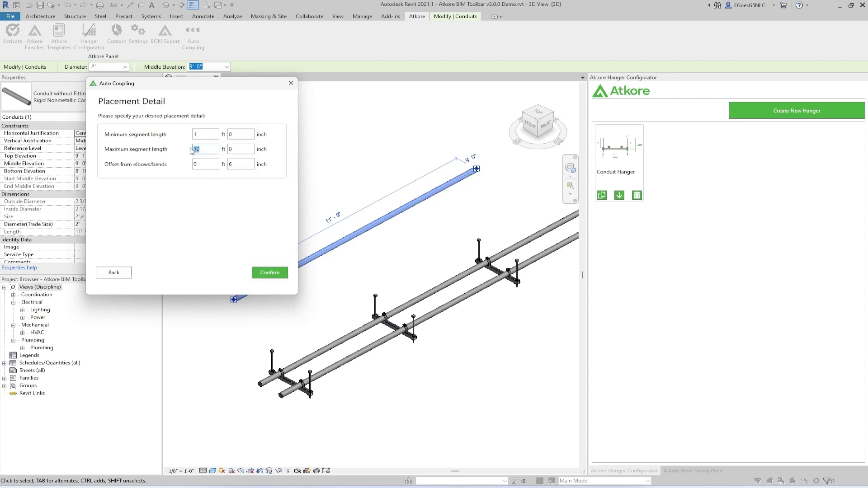
left_click(270, 273)
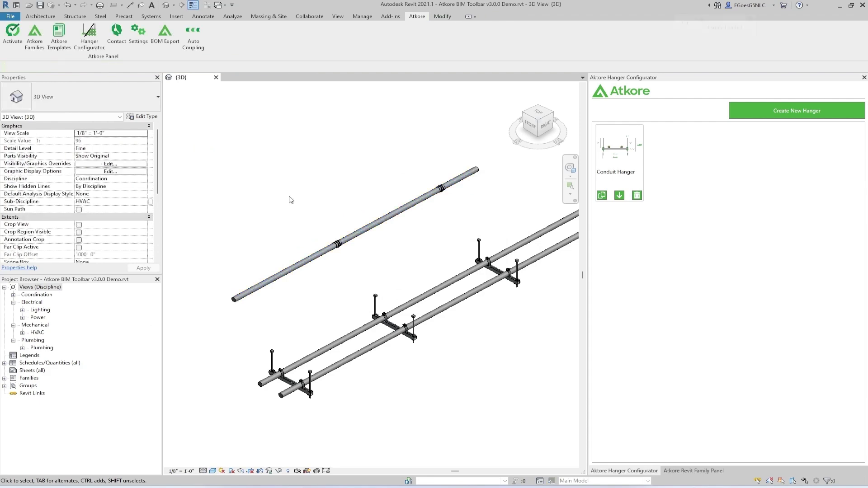
Select a placed coupling on the new conduit to check its family and properties, and deselect it
scroll(322, 267, "up", 4)
left_click(351, 226)
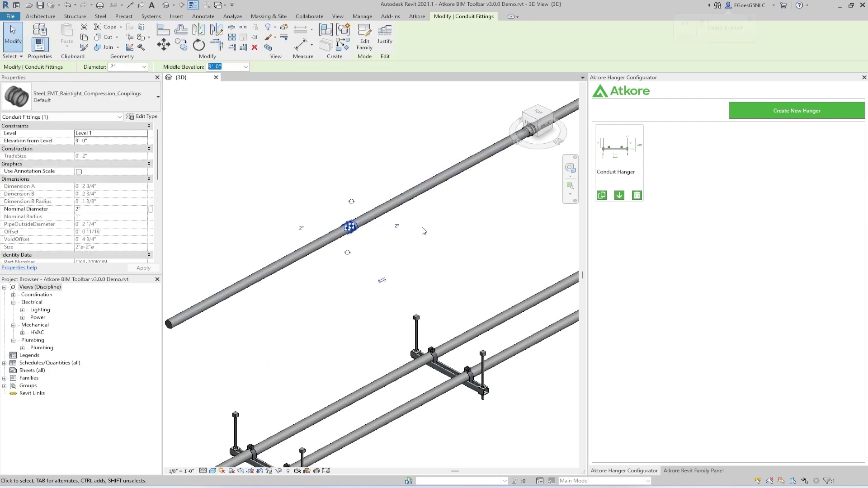
middle_click_drag(507, 153, 386, 225)
left_click(408, 254)
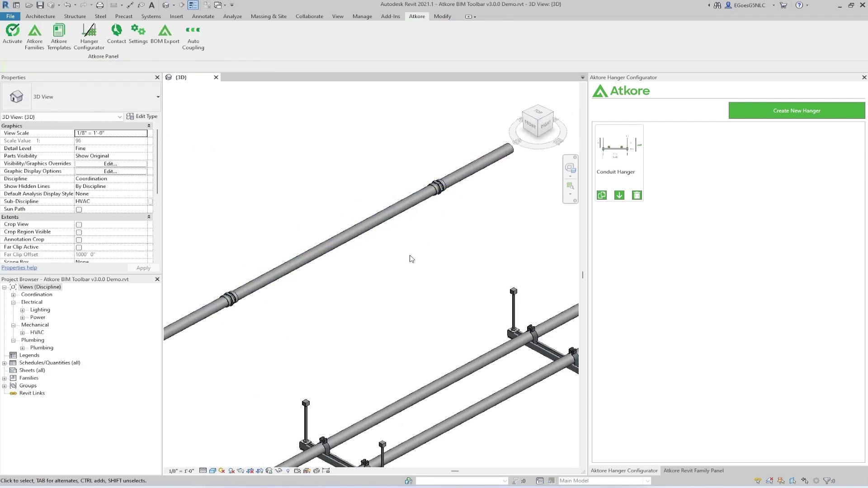
Start a BOM Export with all cable tray, conduit and hanger elements in the 3D view and generate the detailed item table
scroll(408, 253, "down", 3)
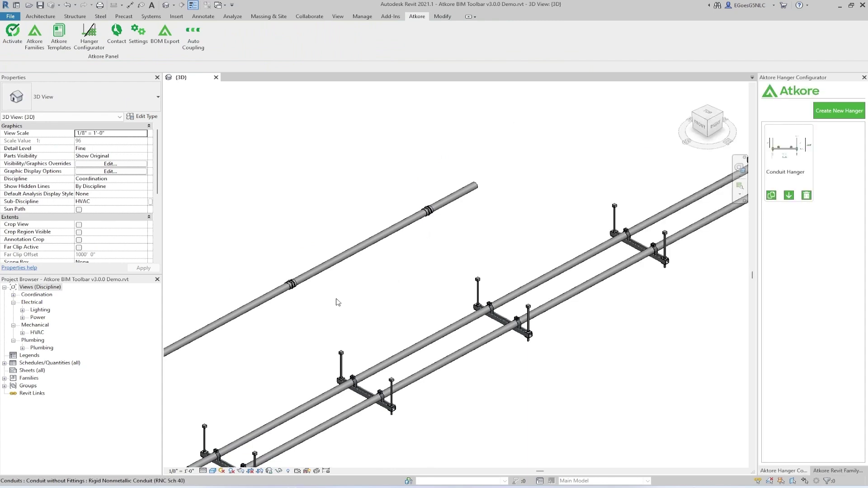
scroll(338, 300, "down", 2)
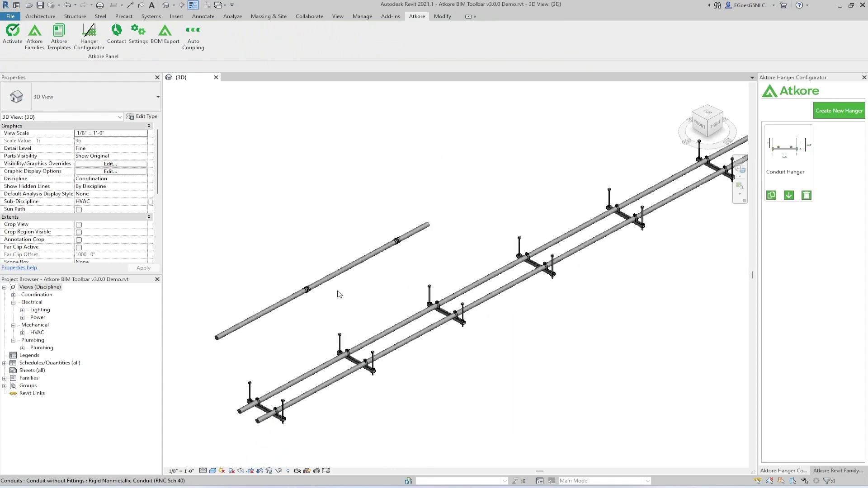
left_click(171, 47)
scroll(296, 213, "down", 6)
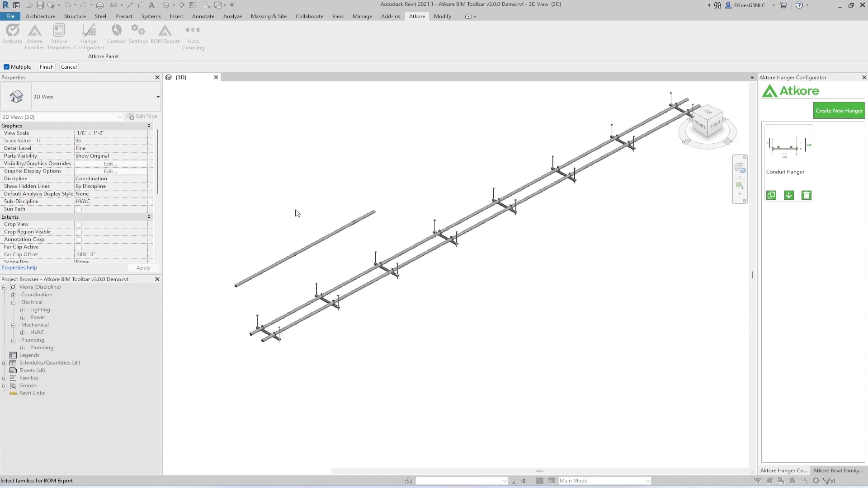
middle_click_drag(362, 258, 358, 287)
left_click_drag(489, 354, 176, 105)
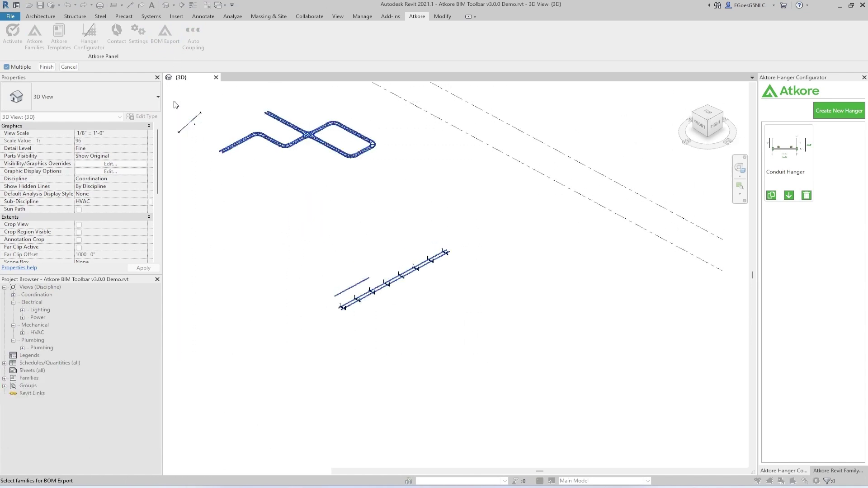
left_click(46, 68)
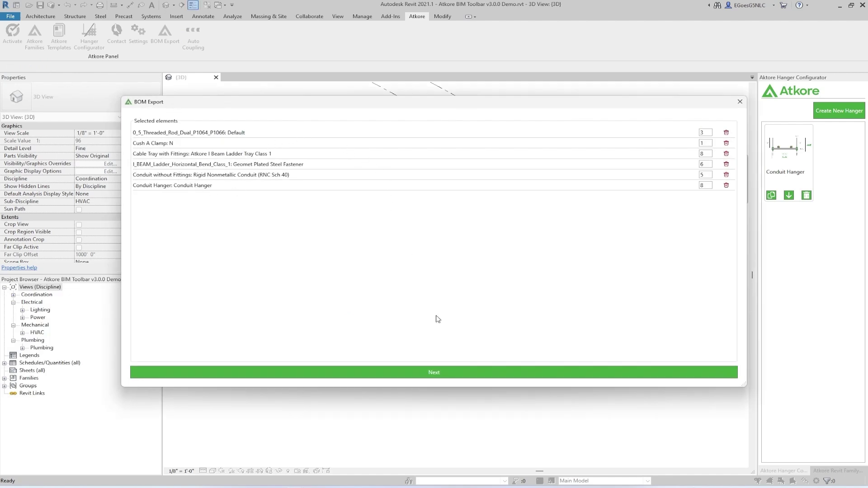
left_click(447, 377)
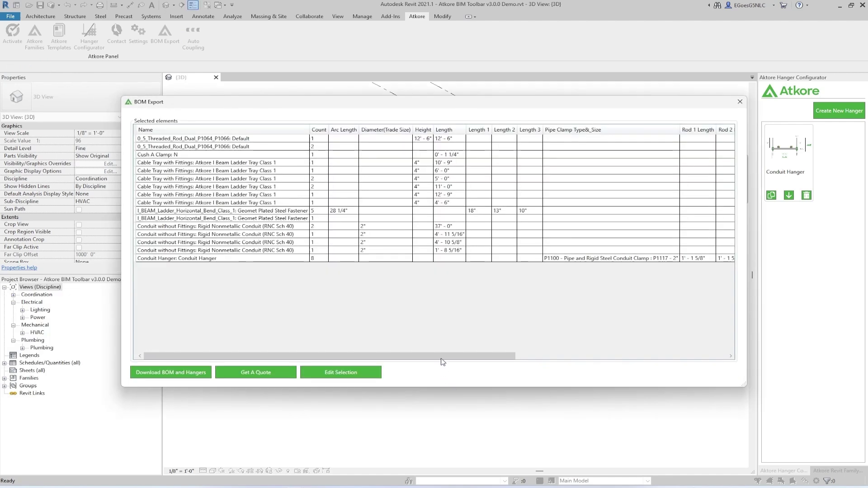
Download the BOM and hangers into the Videos folder inside the Toolbar folder
left_click(200, 378)
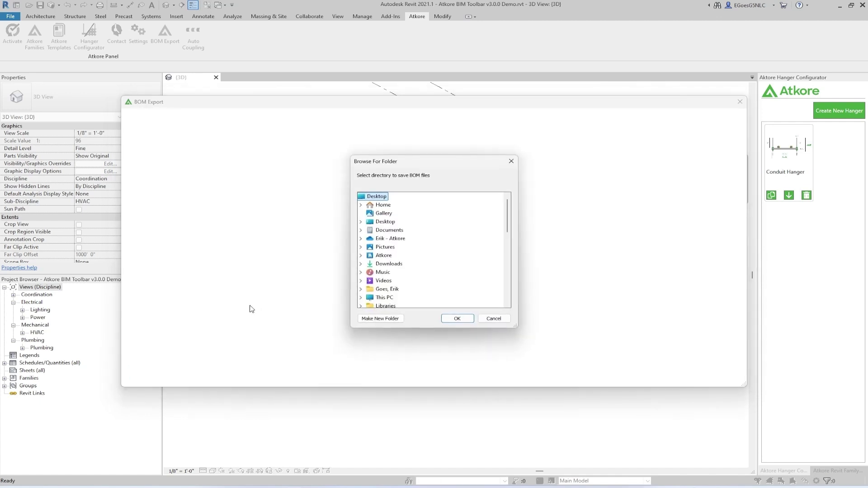
scroll(408, 276, "down", 10)
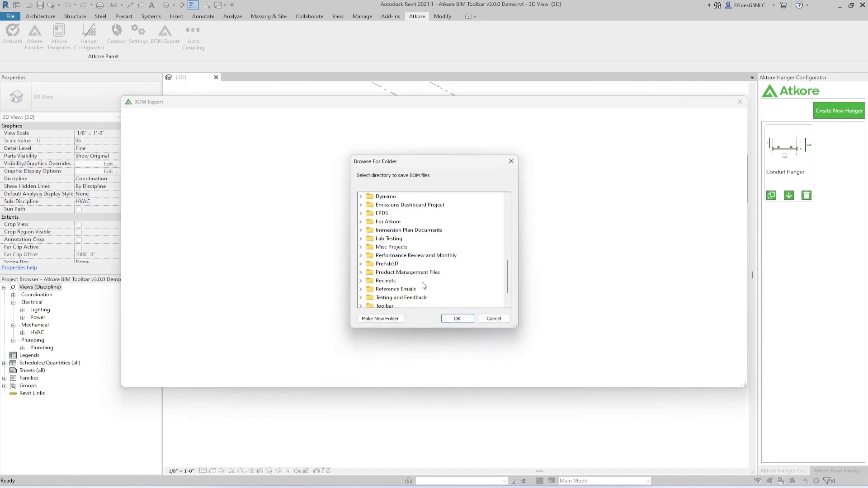
left_click(360, 281)
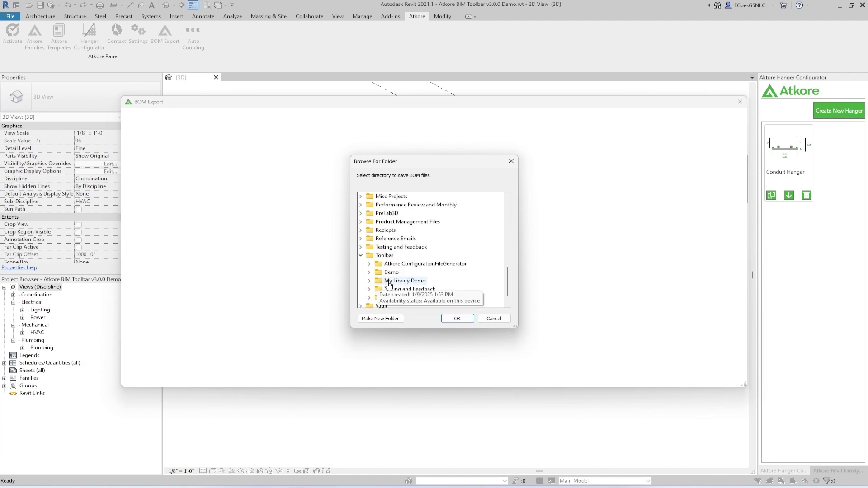
left_click(370, 298)
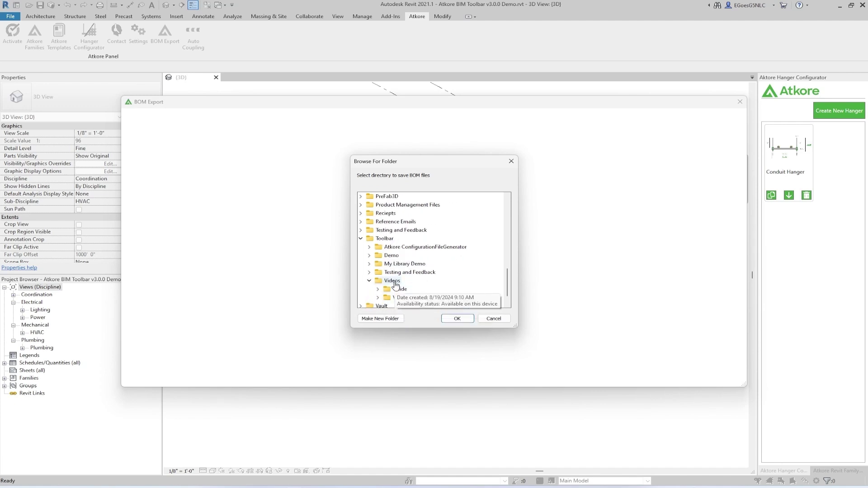
left_click(391, 280)
left_click(457, 318)
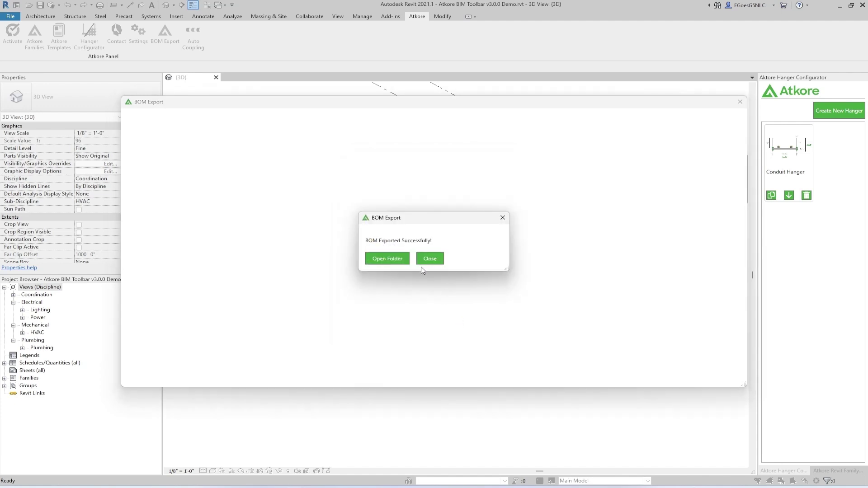
Open the export folder and extract Atkore BIM Toolbar v3.0.0 Demo - BOM.zip to its default destination
left_click(399, 259)
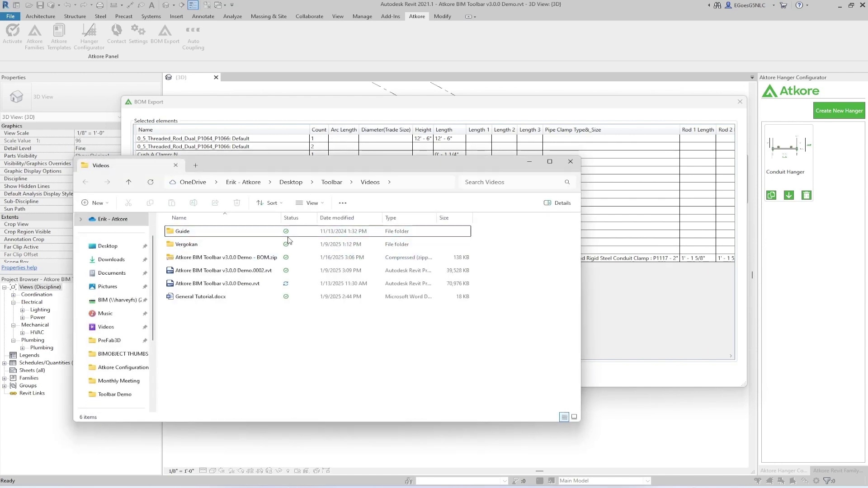
left_click(248, 257)
right_click(248, 258)
left_click(292, 261)
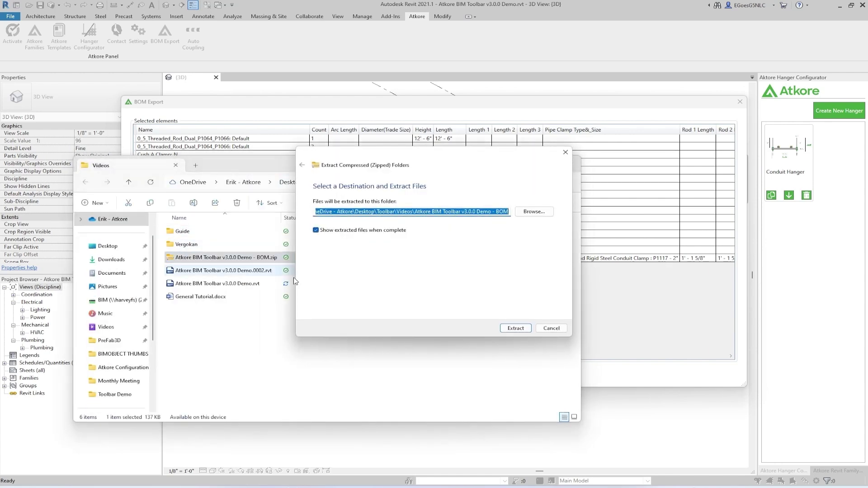
left_click(515, 328)
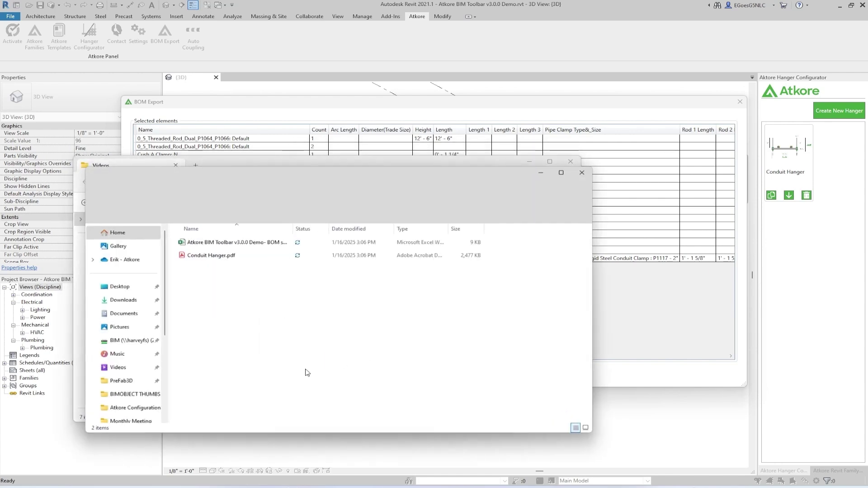
Open Conduit Hanger.pdf and examine the hanger drawing, combined hanger quantity, threaded rod length and parts list
left_click(228, 259)
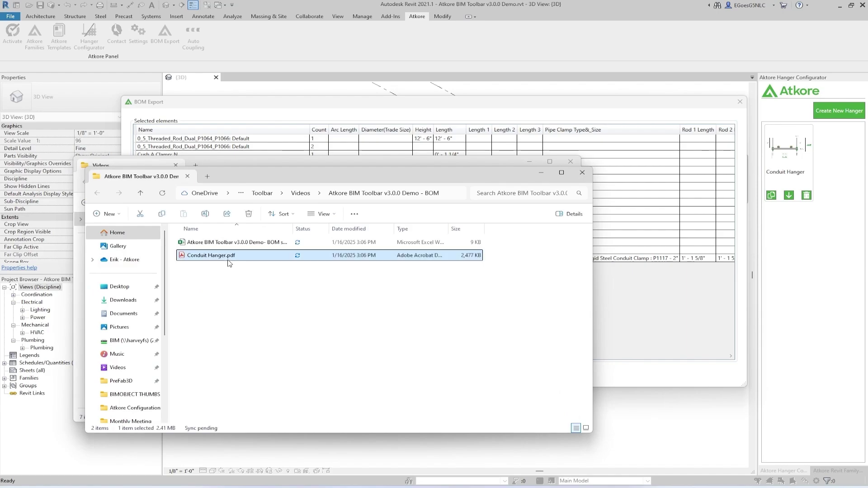
double_click(228, 256)
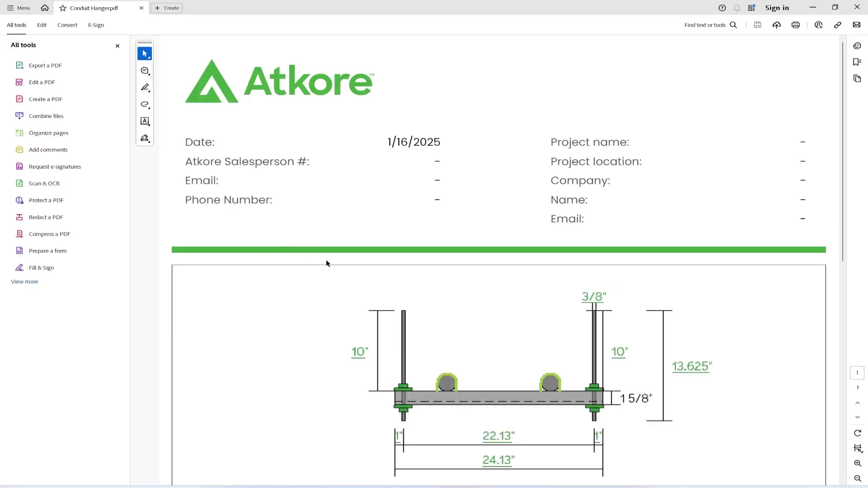
scroll(433, 293, "down", 3)
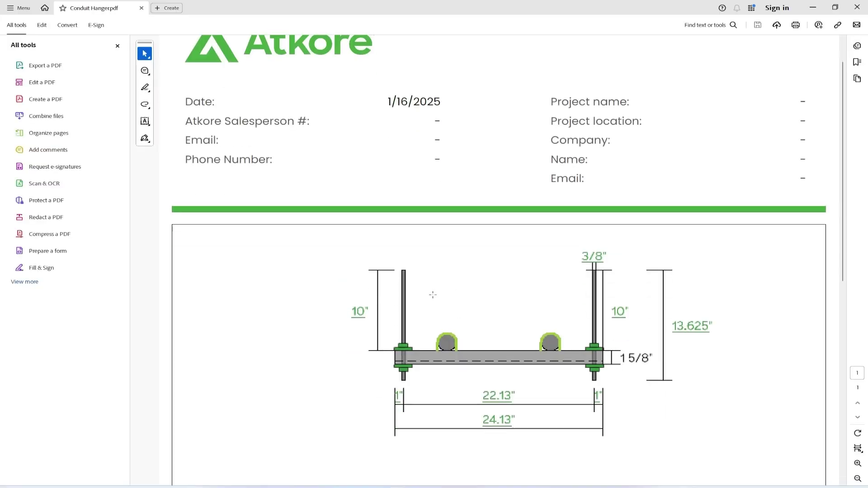
scroll(425, 301, "down", 4)
scroll(425, 301, "down", 8)
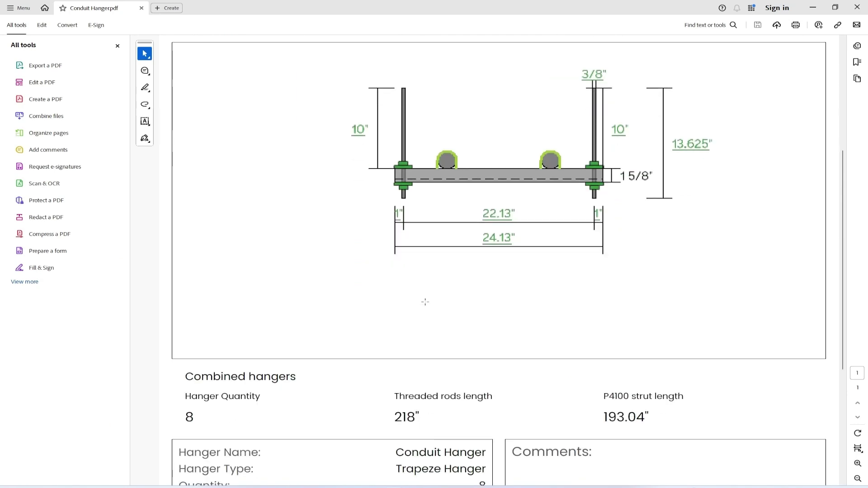
scroll(426, 306, "down", 2)
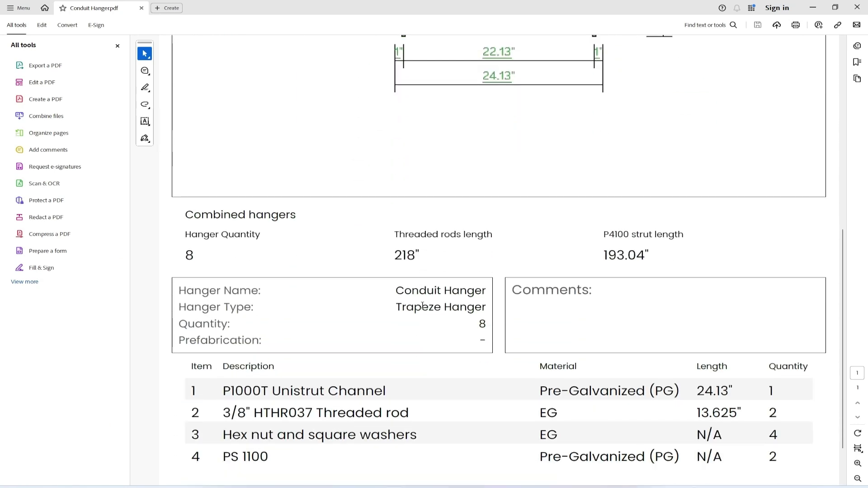
double_click(189, 236)
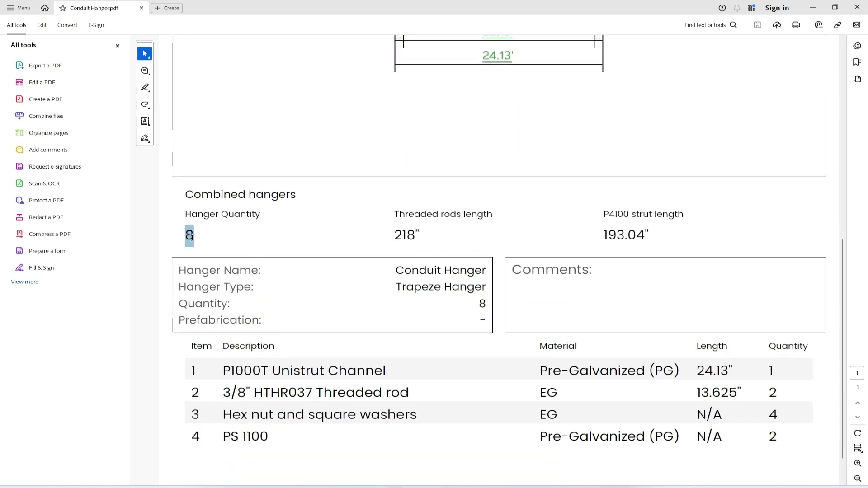
left_click(297, 242)
double_click(402, 235)
left_click(441, 243)
Open the exported BOM sheet in Excel from the extracted folder, review its columns full screen, and return to Revit
mouse_move(196, 487)
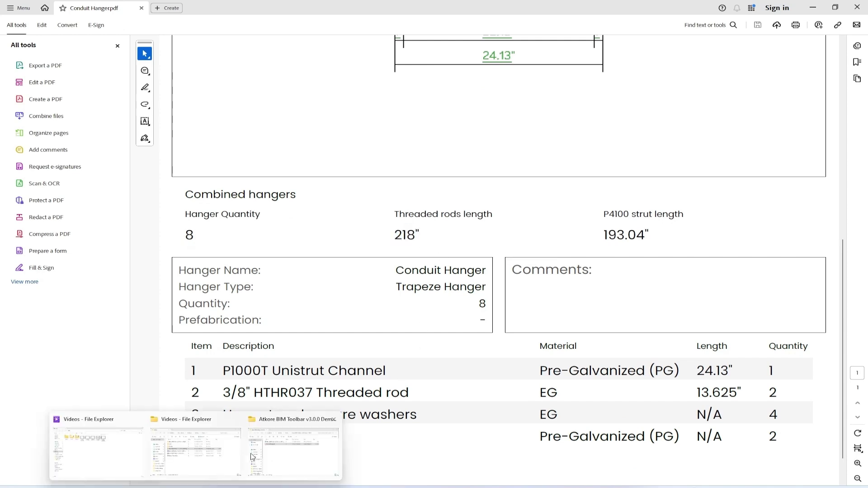
left_click(252, 457)
left_click(339, 354)
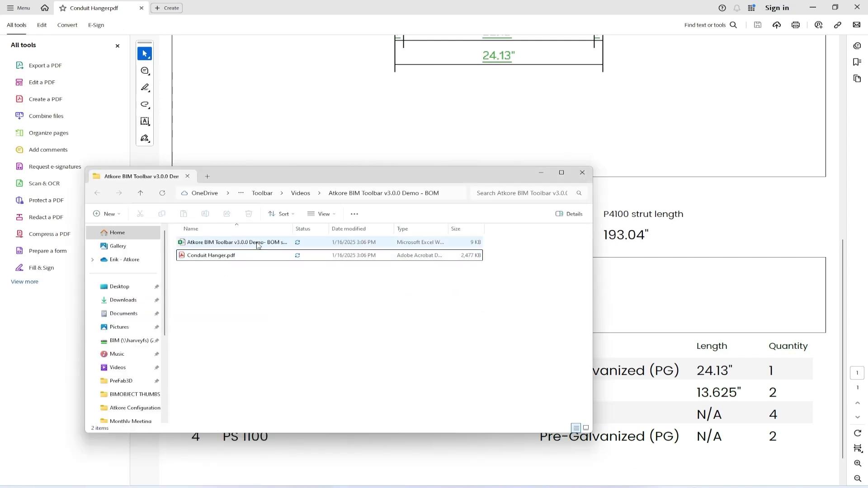
double_click(258, 244)
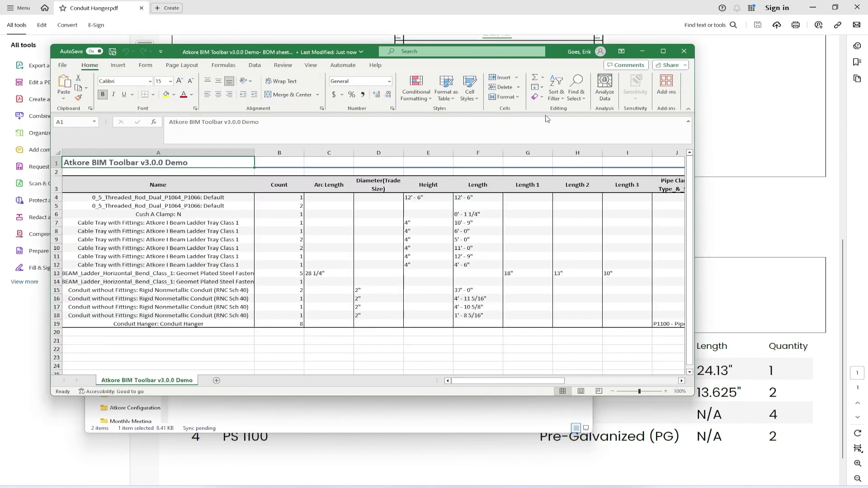
left_click(663, 51)
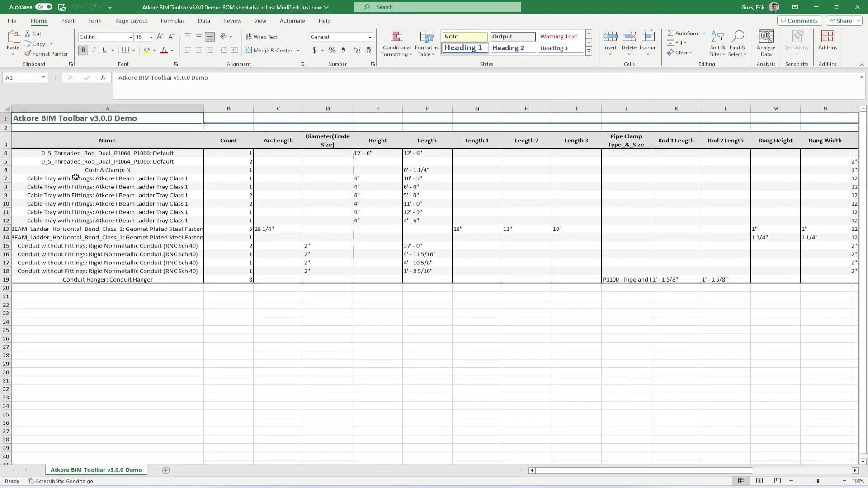
mouse_move(597, 472)
left_mouse_down()
mouse_move(721, 478)
mouse_move(610, 478)
left_mouse_up()
left_click(819, 7)
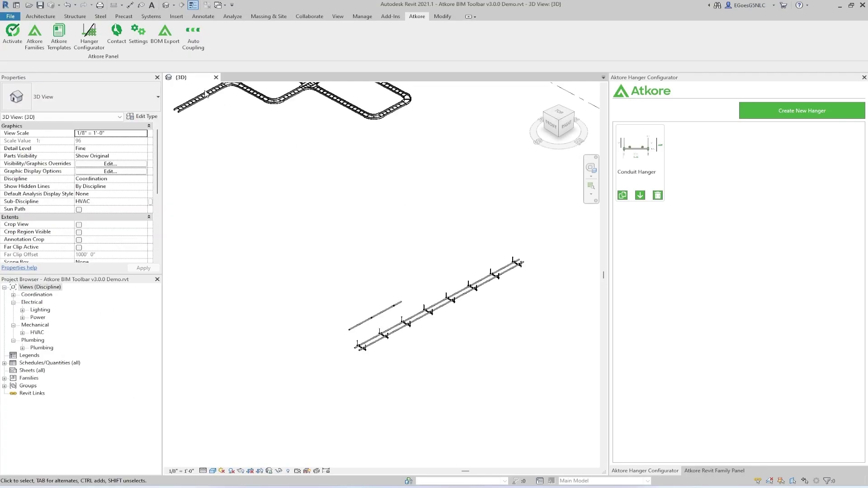
View the toolbar's Feedback form and its support contact note, and close it without submitting anything
left_click(119, 37)
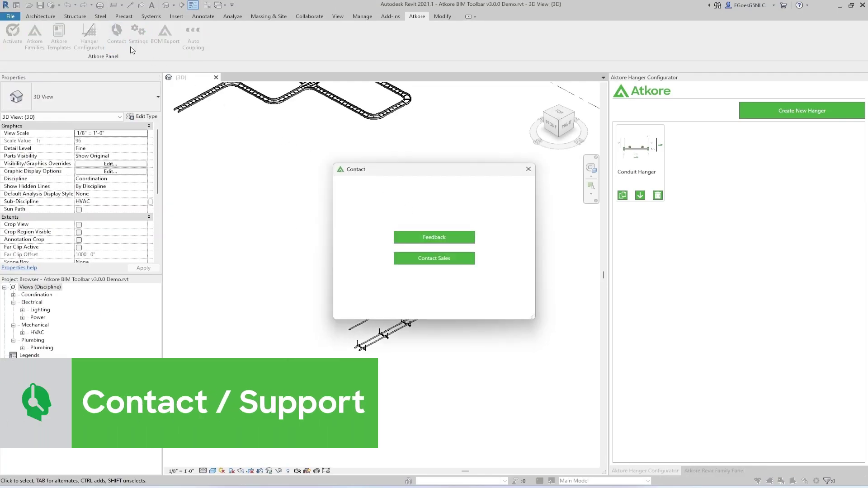
left_click(432, 239)
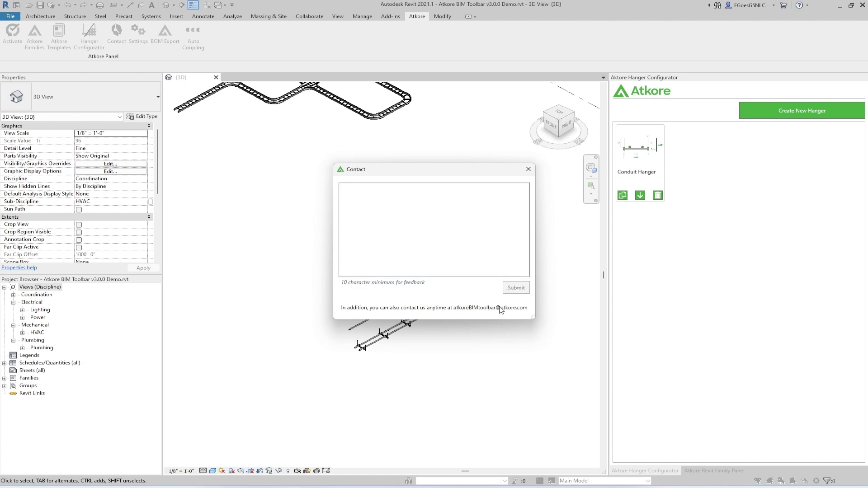
left_click(528, 169)
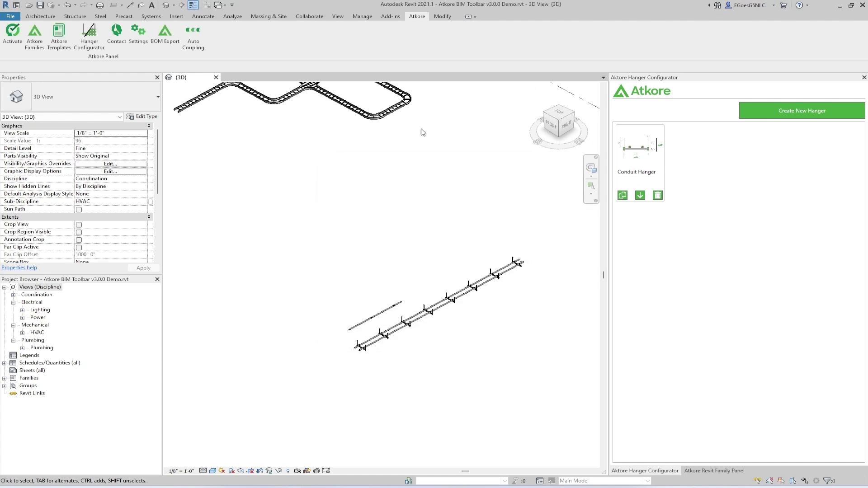
View the Contact Sales details, browse the Project Country list to its end, and close the dialog without choosing a country
left_click(116, 34)
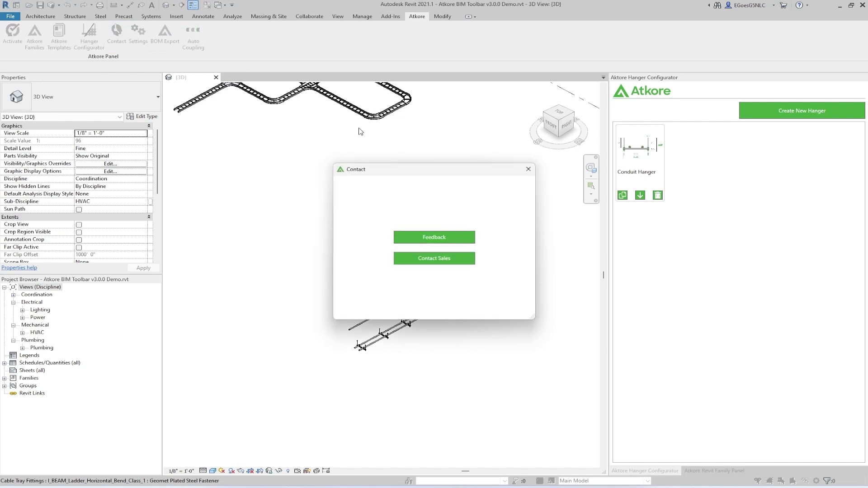
left_click(443, 265)
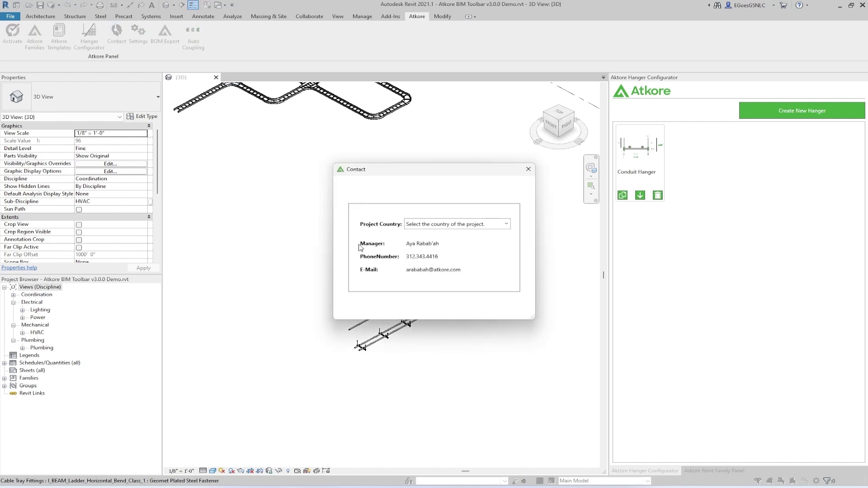
left_click(507, 225)
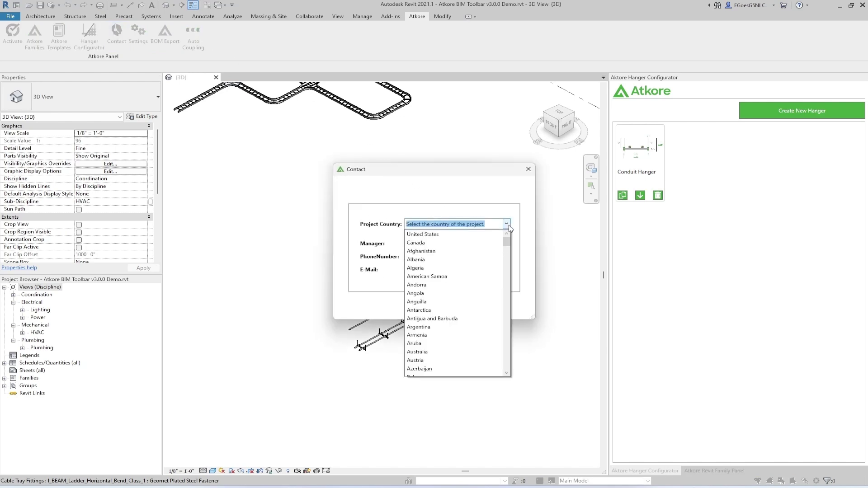
left_click_drag(508, 237, 526, 384)
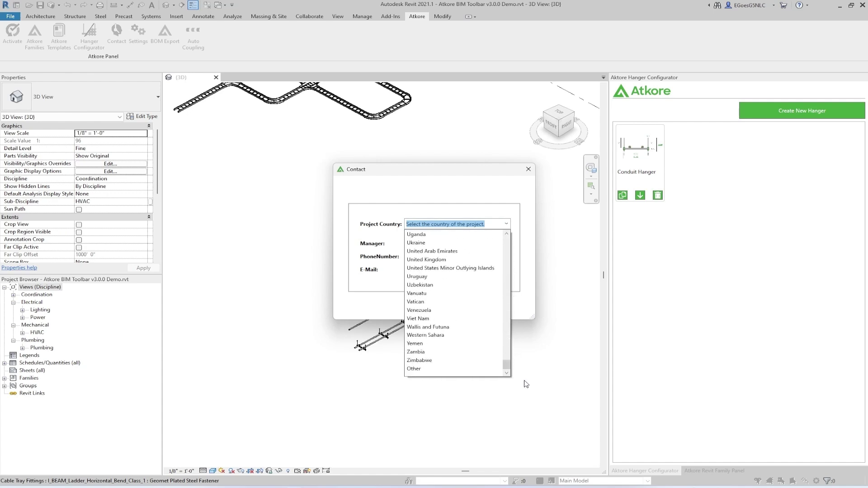
left_click(527, 384)
left_click(528, 169)
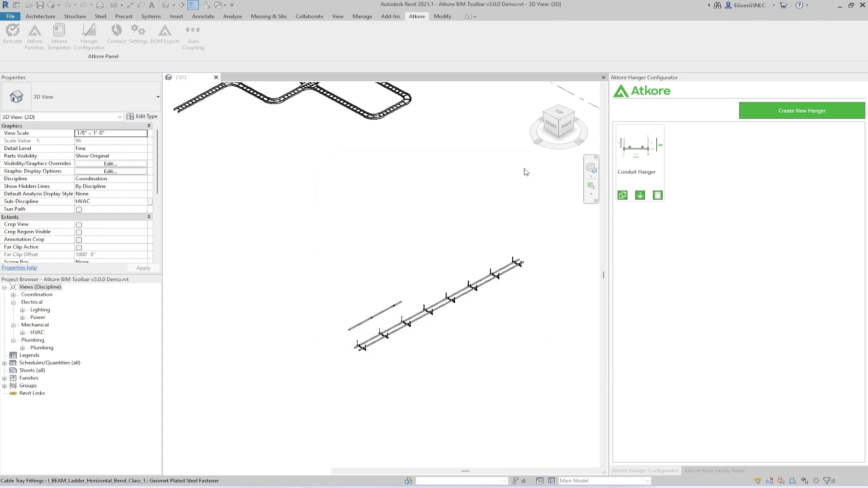